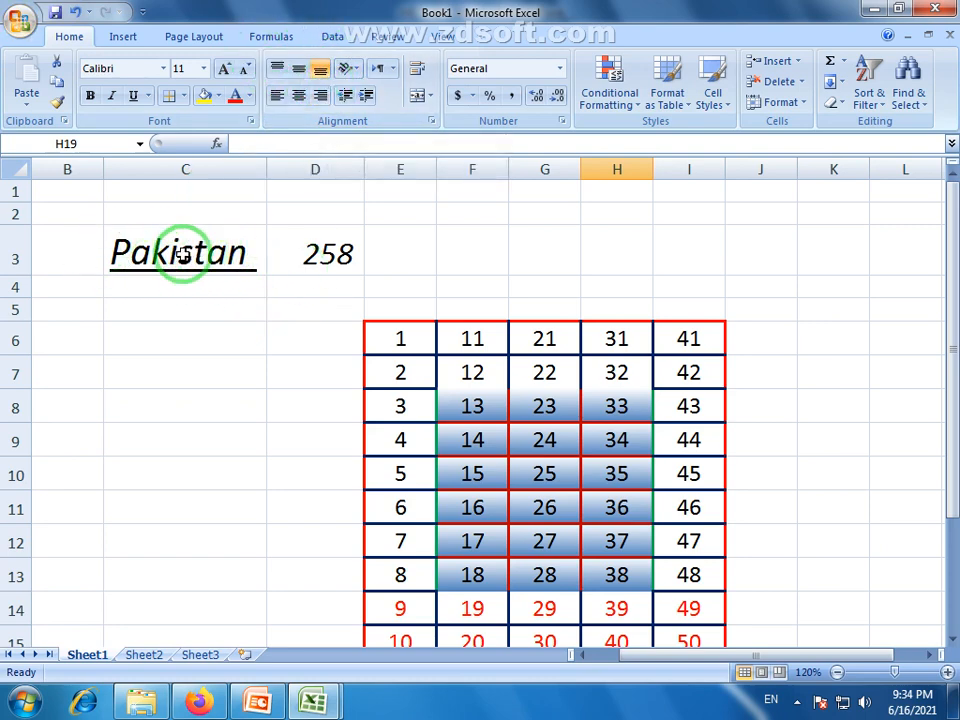
Remove the underline and italic formatting from the word Pakistan in cell C3
left_click(183, 257)
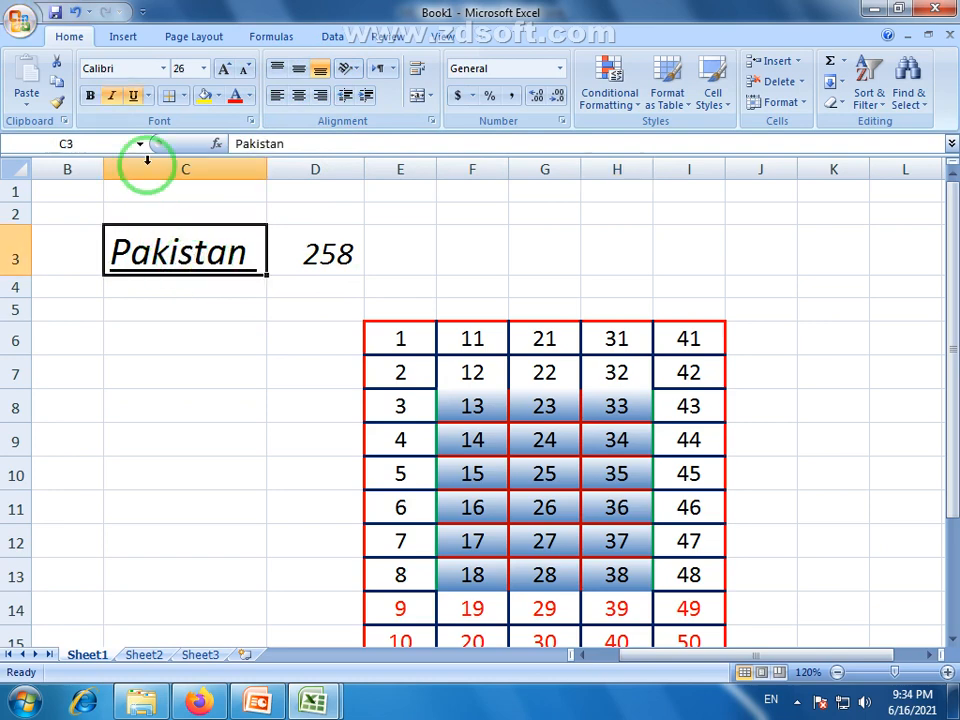
left_click(133, 97)
left_click(112, 97)
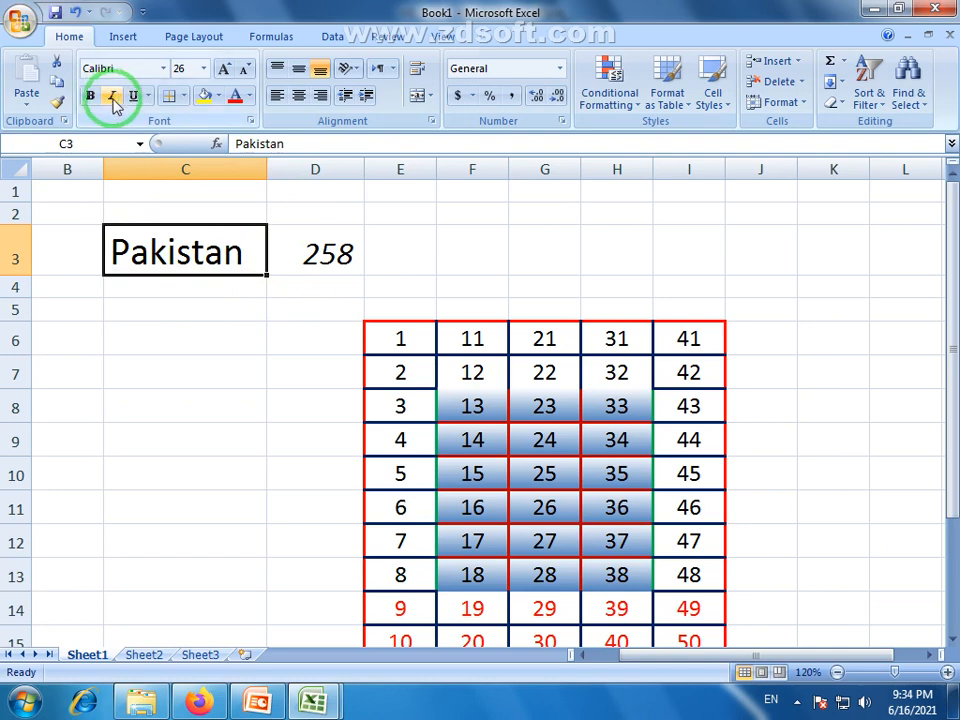
left_click(218, 304)
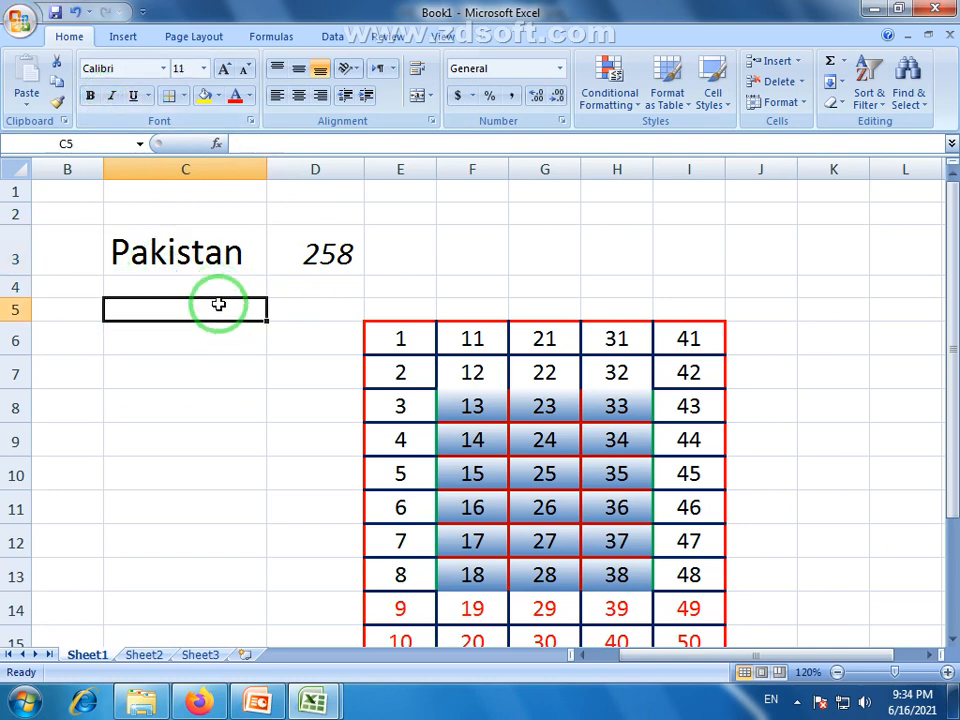
Enlarge the Pakistan cell by widening column C and increasing the height of row 3
left_click(208, 268)
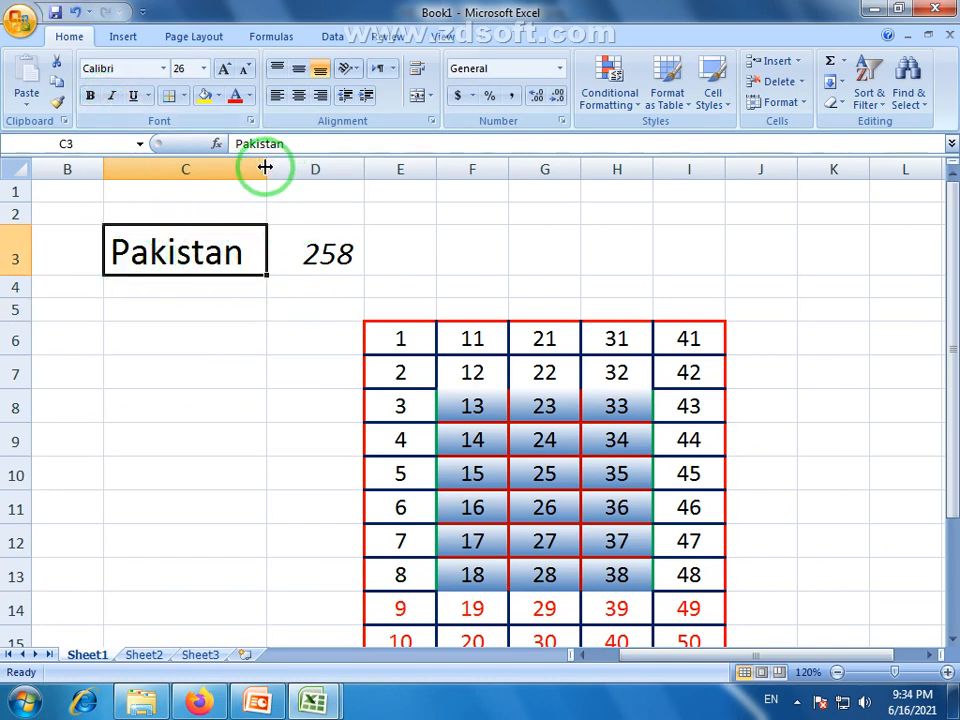
left_click_drag(268, 169, 350, 168)
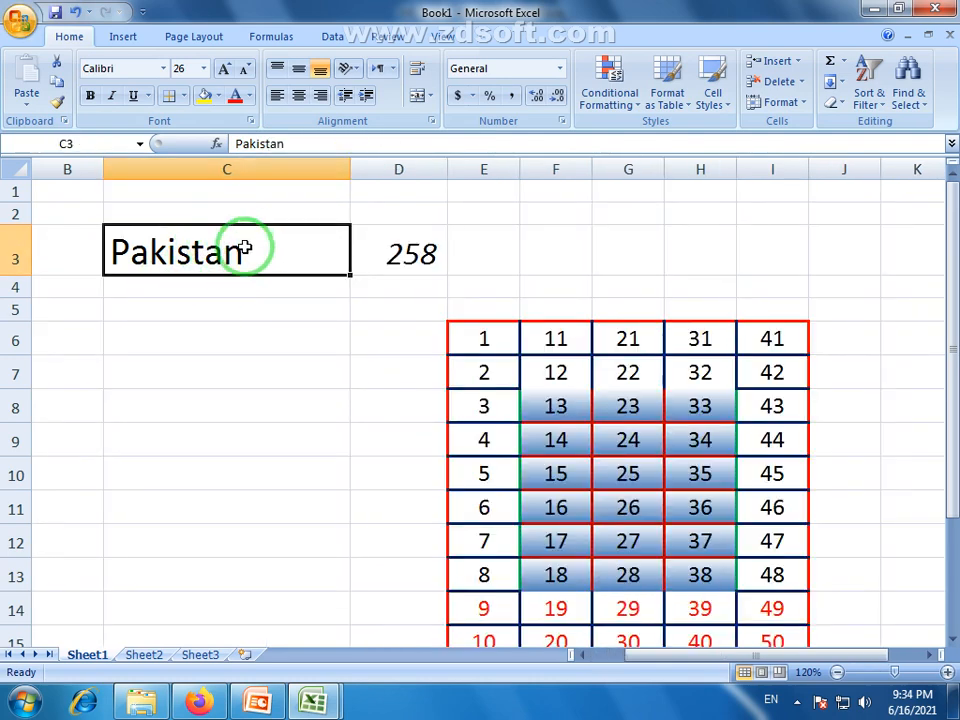
left_click_drag(22, 273, 23, 354)
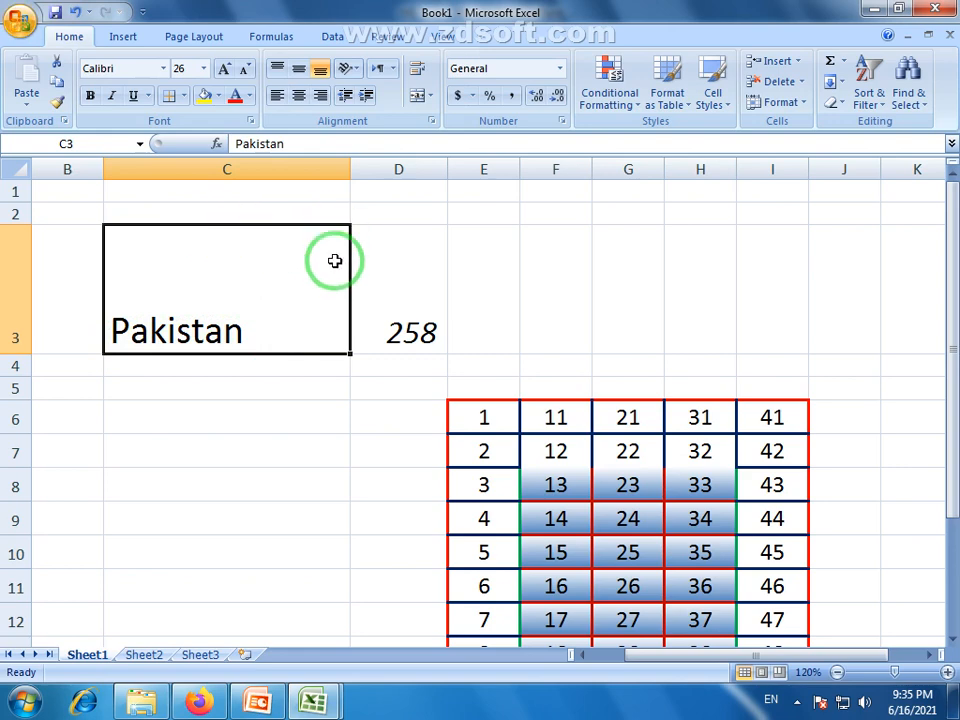
Try centre, right and left horizontal alignment on cell C3, finishing with centre alignment
left_click(300, 97)
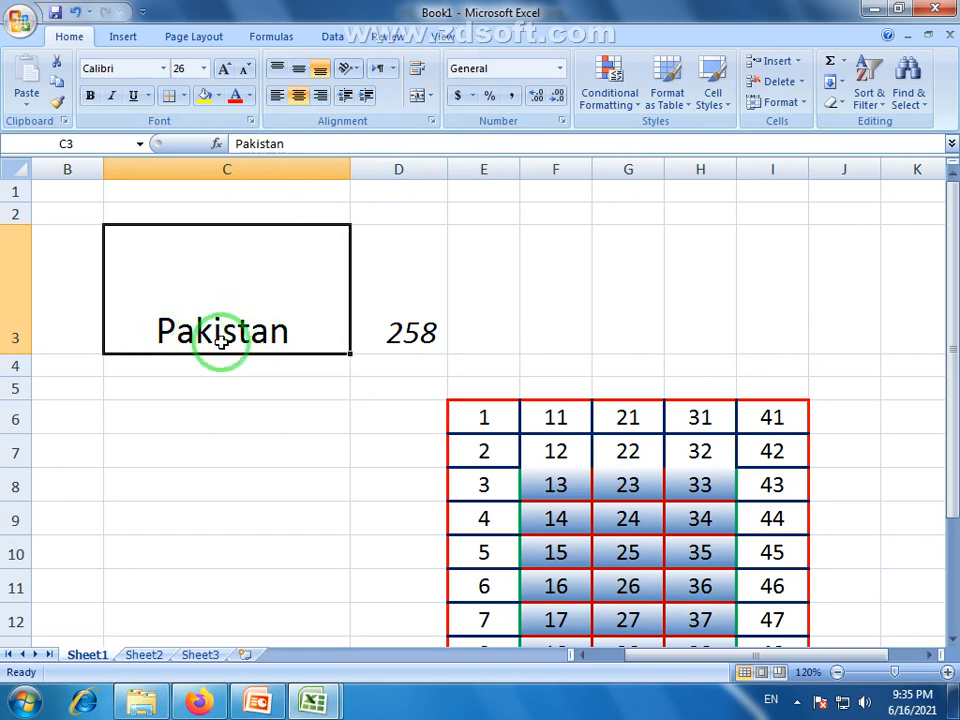
left_click(321, 97)
left_click(299, 100)
left_click(277, 98)
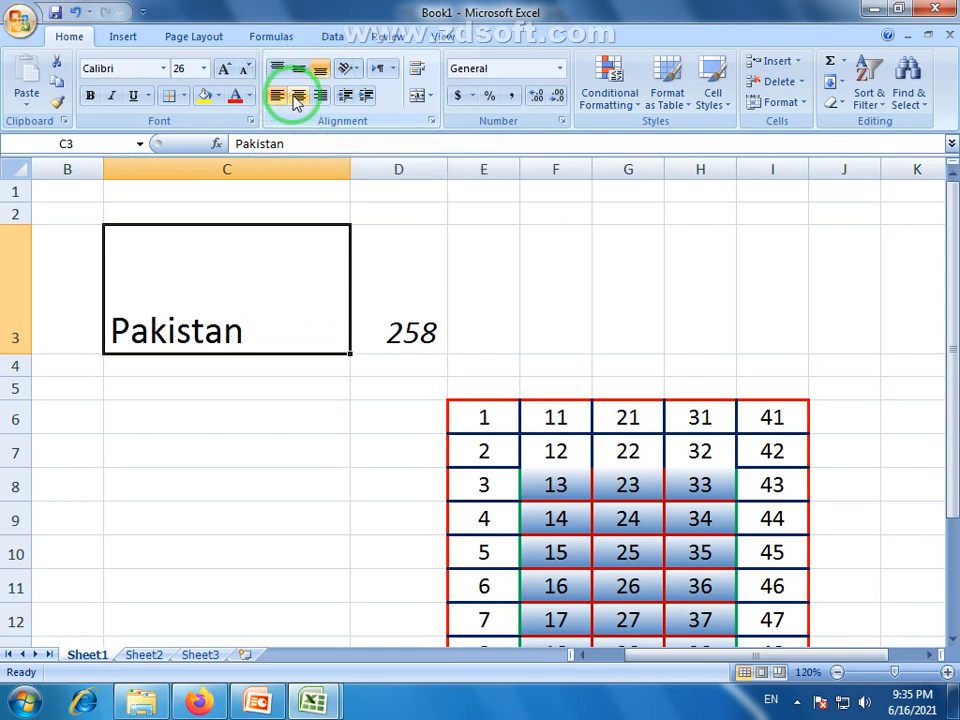
left_click(299, 98)
left_click(321, 97)
left_click(300, 100)
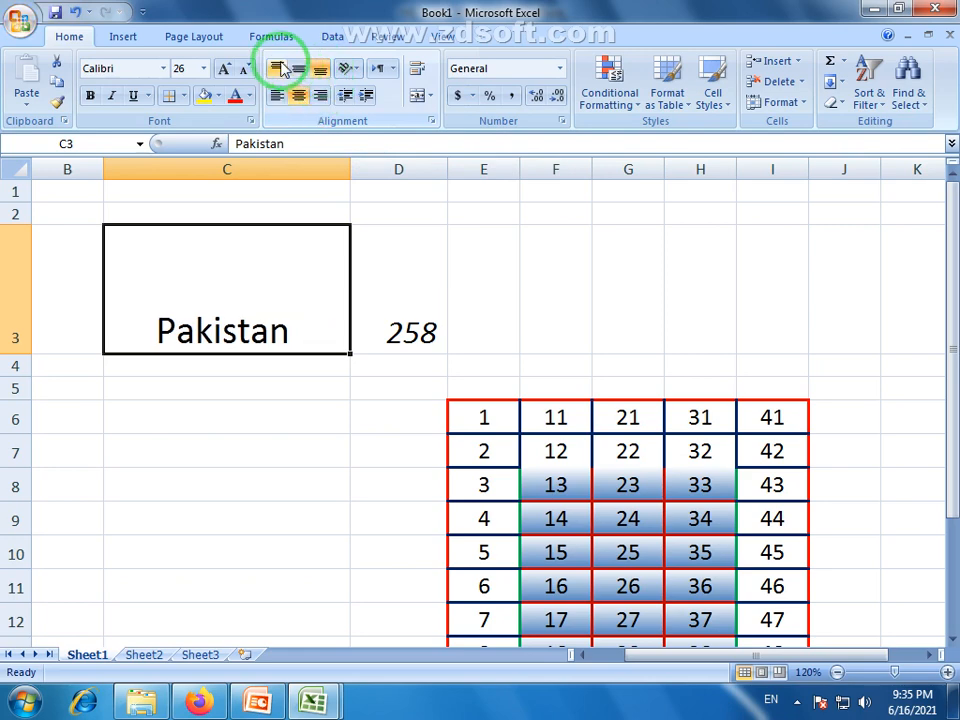
Try middle and top vertical alignment with different horizontal positions in C3, finishing with the text centred both vertically and horizontally
left_click(299, 78)
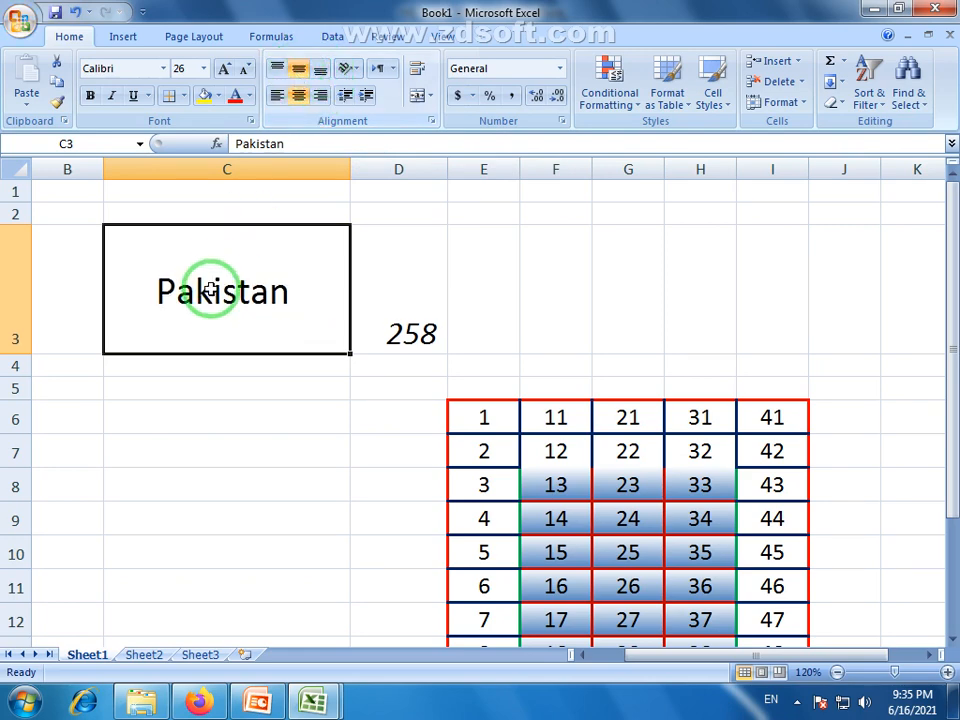
left_click(278, 70)
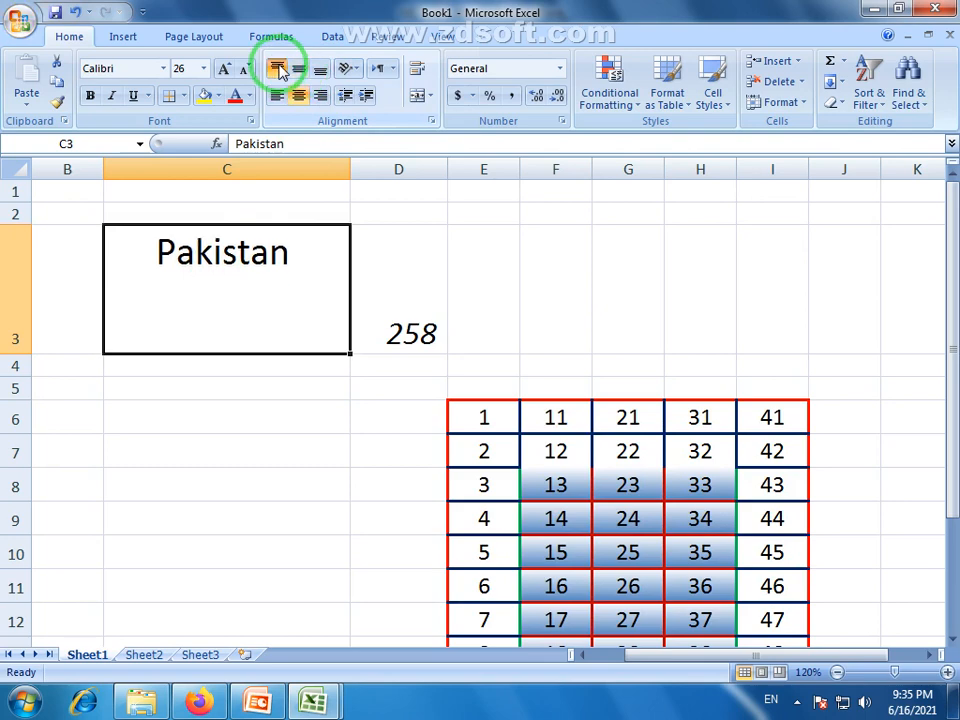
left_click(321, 97)
left_click(279, 96)
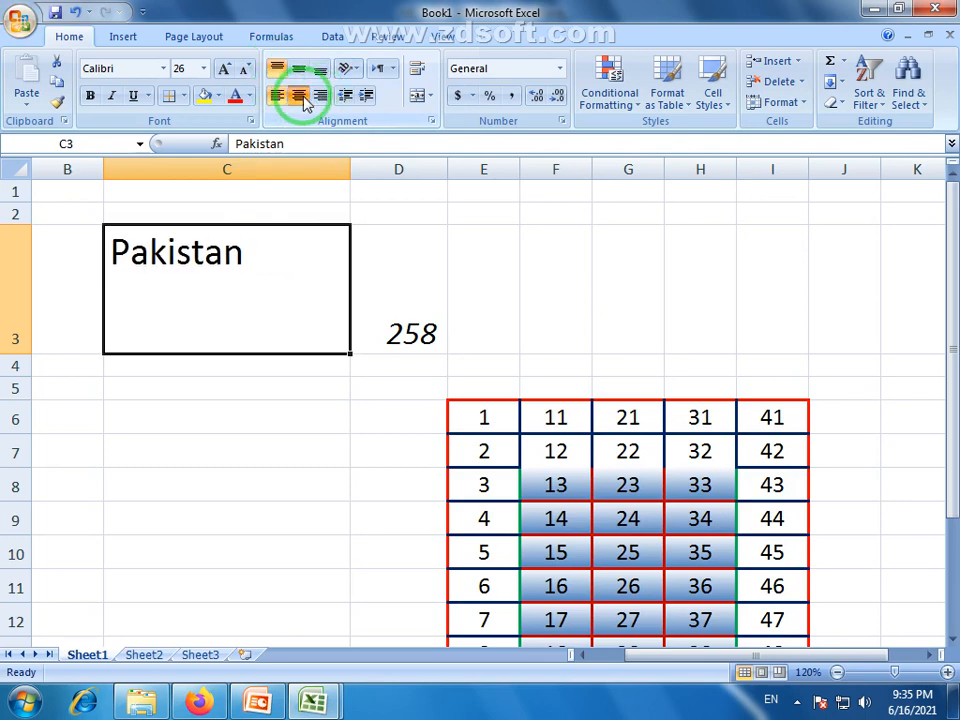
left_click(299, 96)
left_click(299, 70)
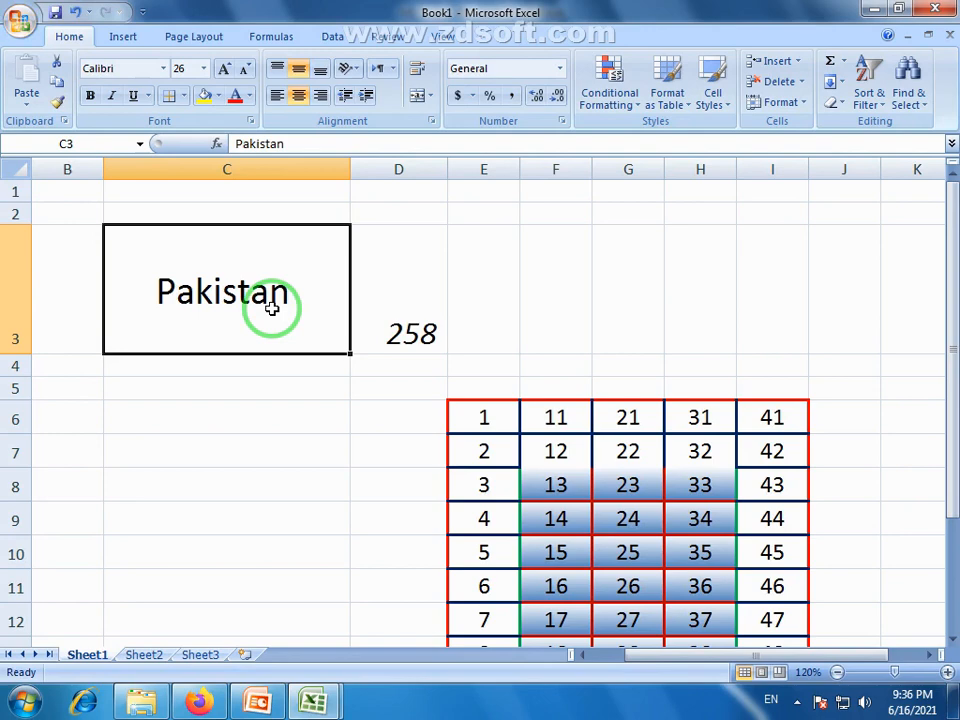
Try left and right alignment on the table's first column, E6:E15, restore centre alignment and select the whole table E6:I15
scroll(544, 429, "down", 2)
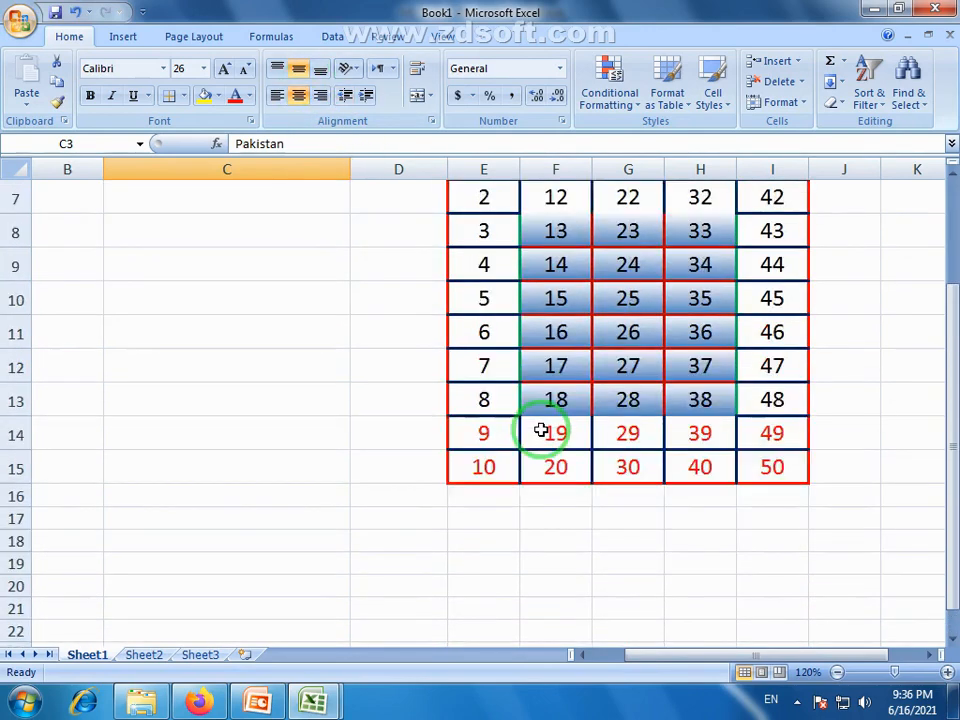
scroll(540, 430, "up", 1)
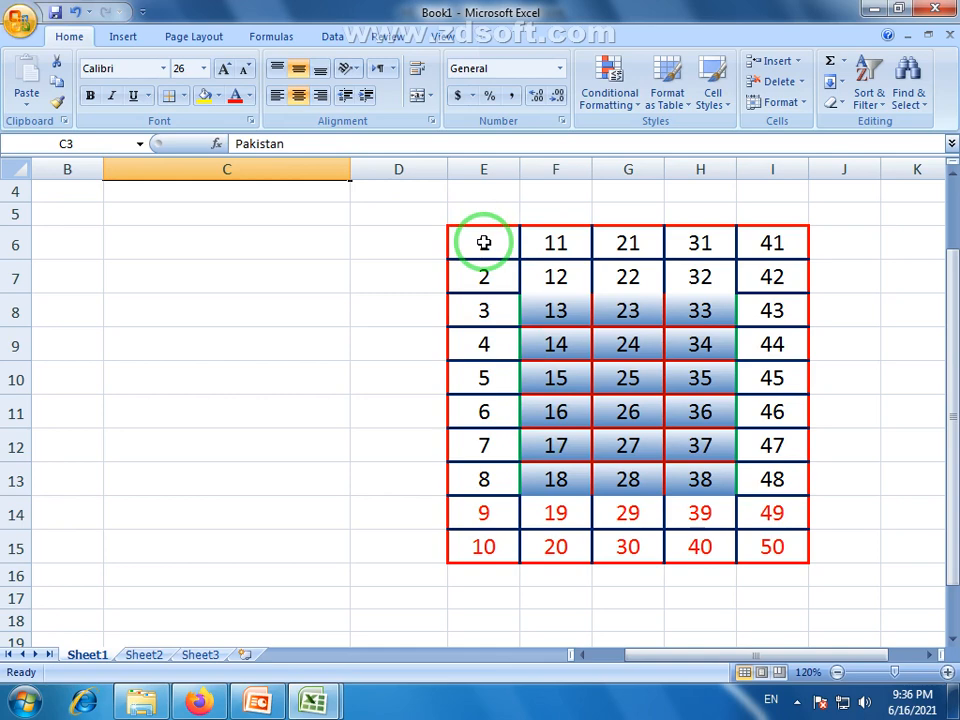
left_click_drag(481, 241, 490, 552)
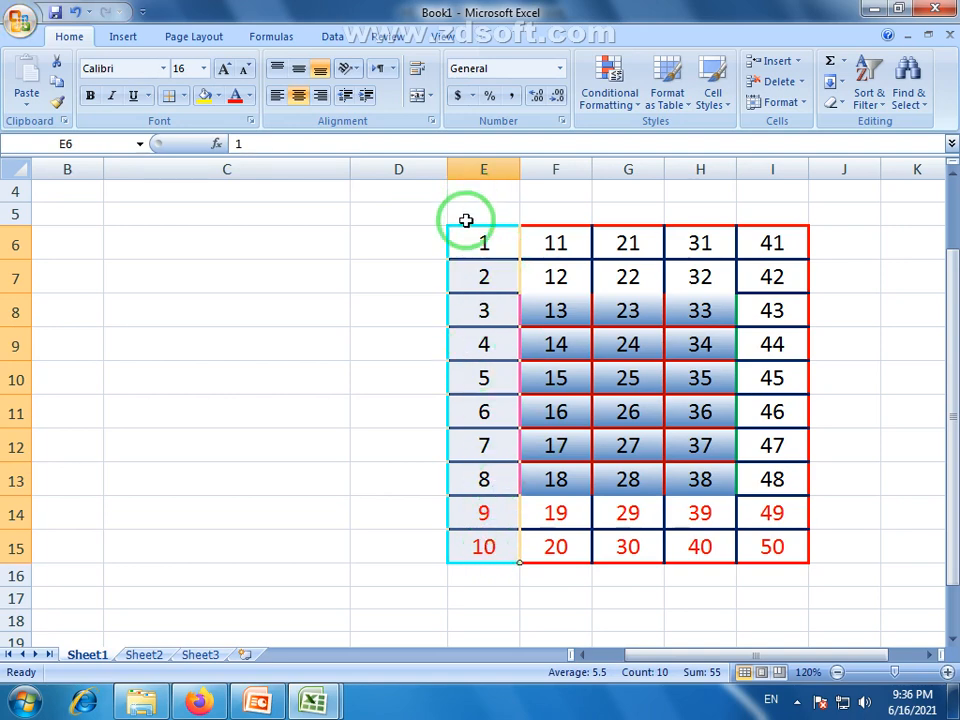
left_click(283, 103)
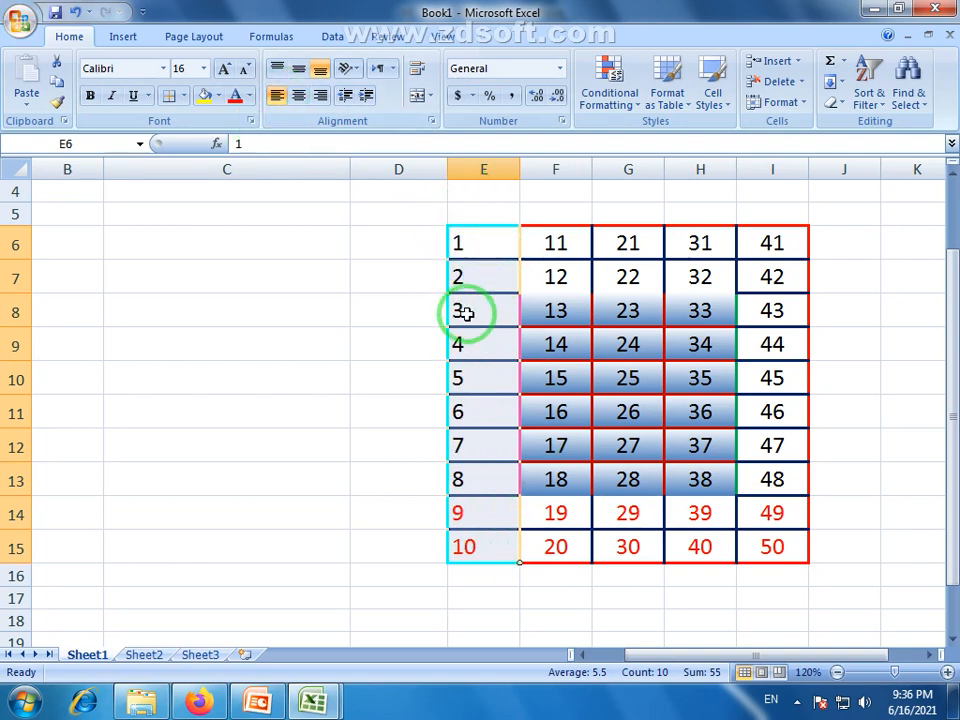
left_click(320, 95)
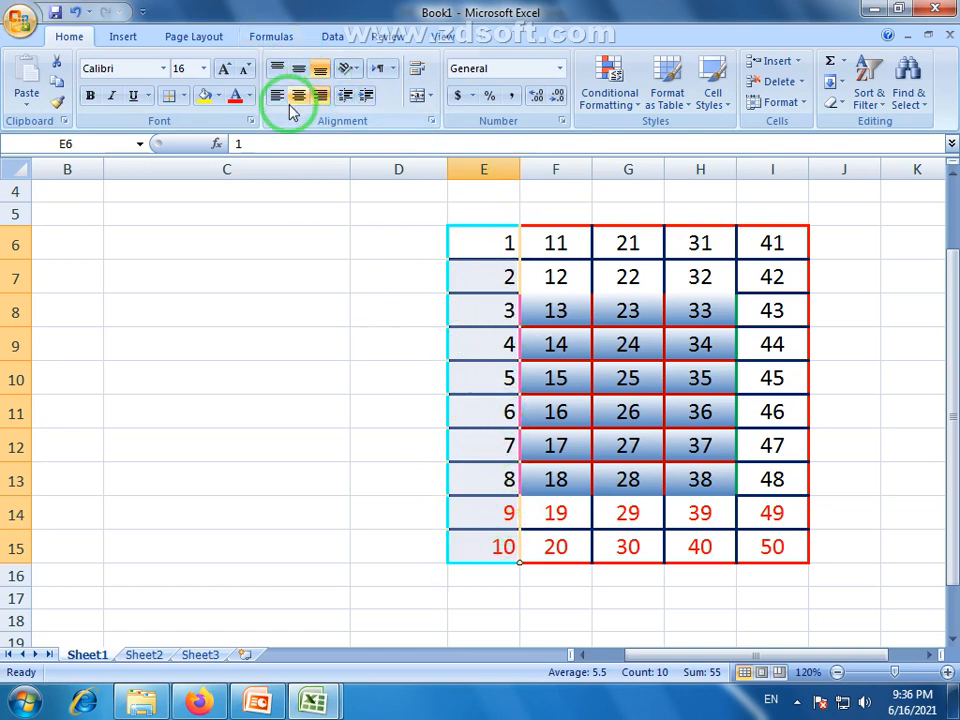
left_click(298, 95)
left_click_drag(476, 242, 761, 553)
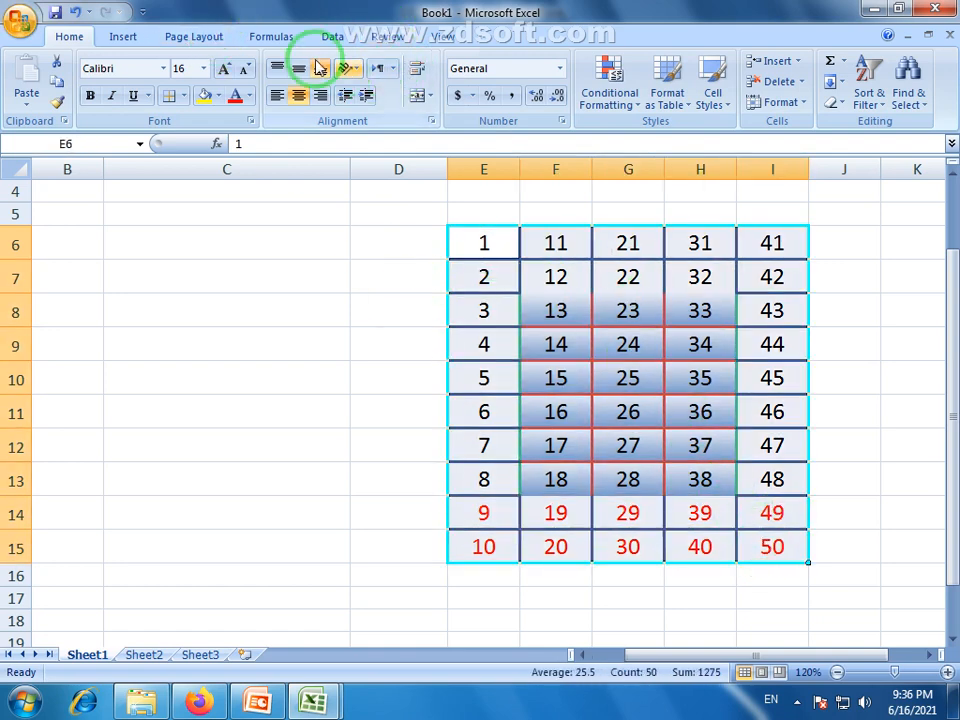
Angle the Pakistan text in C3 counterclockwise and make row 3 taller to fit it
scroll(381, 396, "up", 1)
left_click(258, 300)
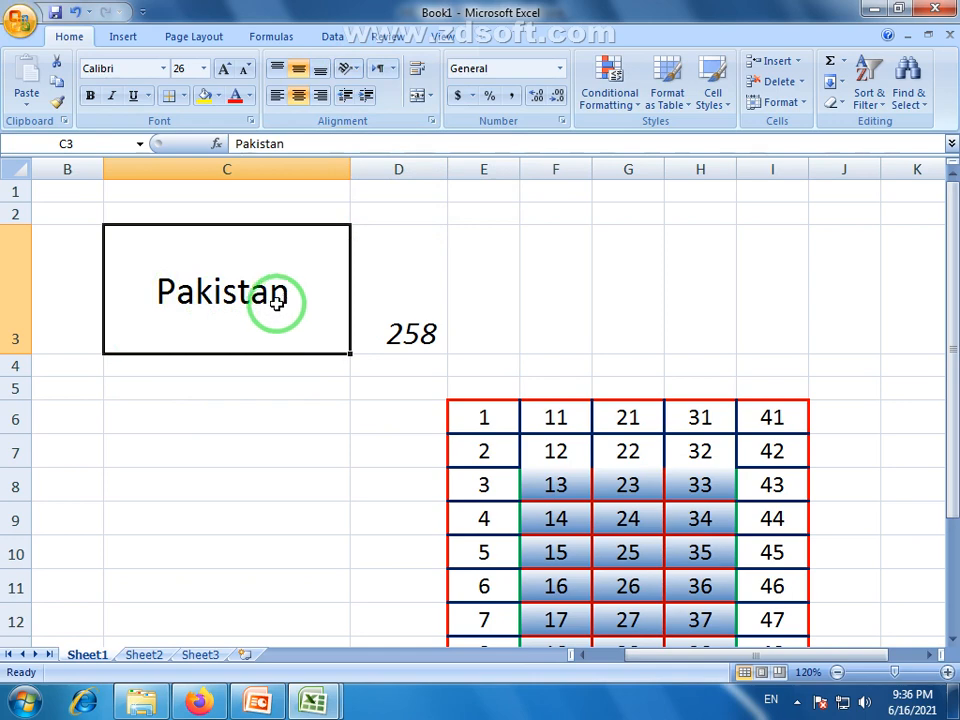
left_click(358, 76)
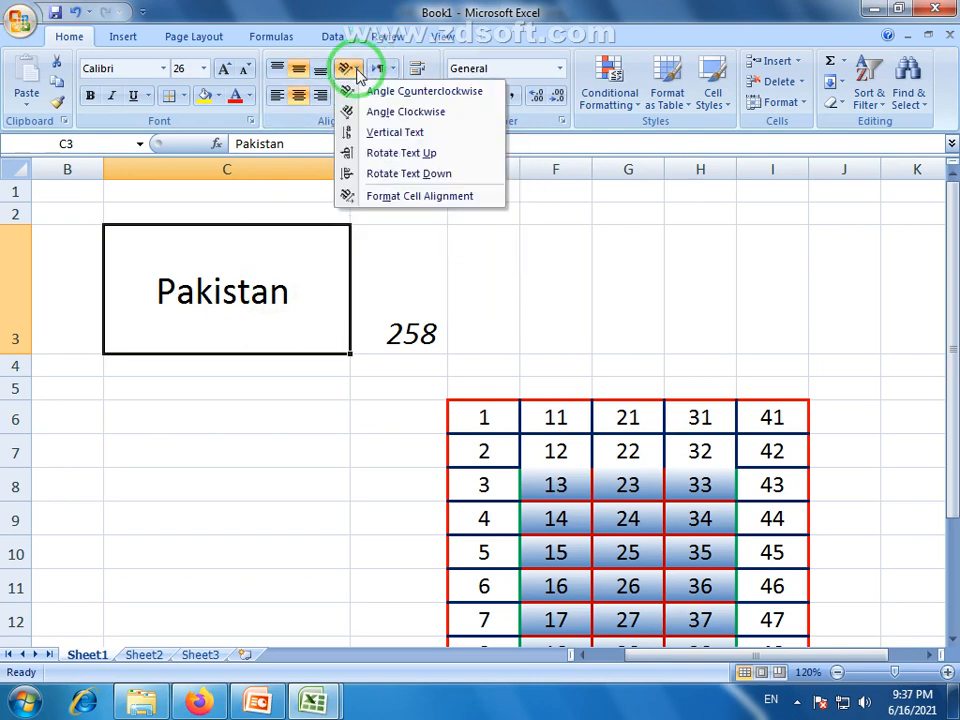
left_click(390, 100)
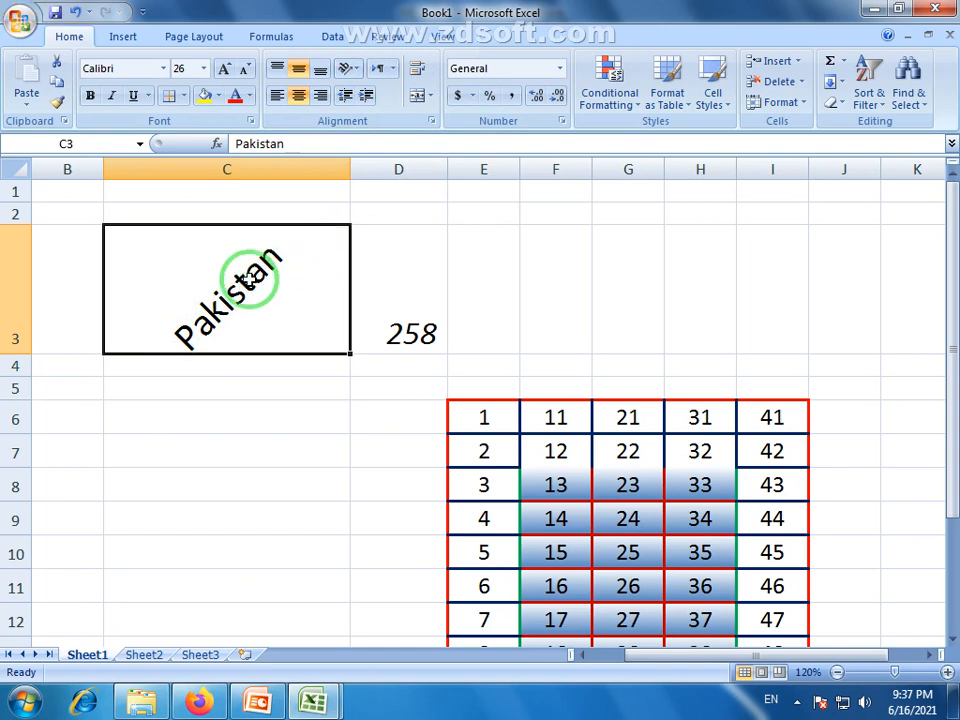
left_click_drag(15, 355, 22, 388)
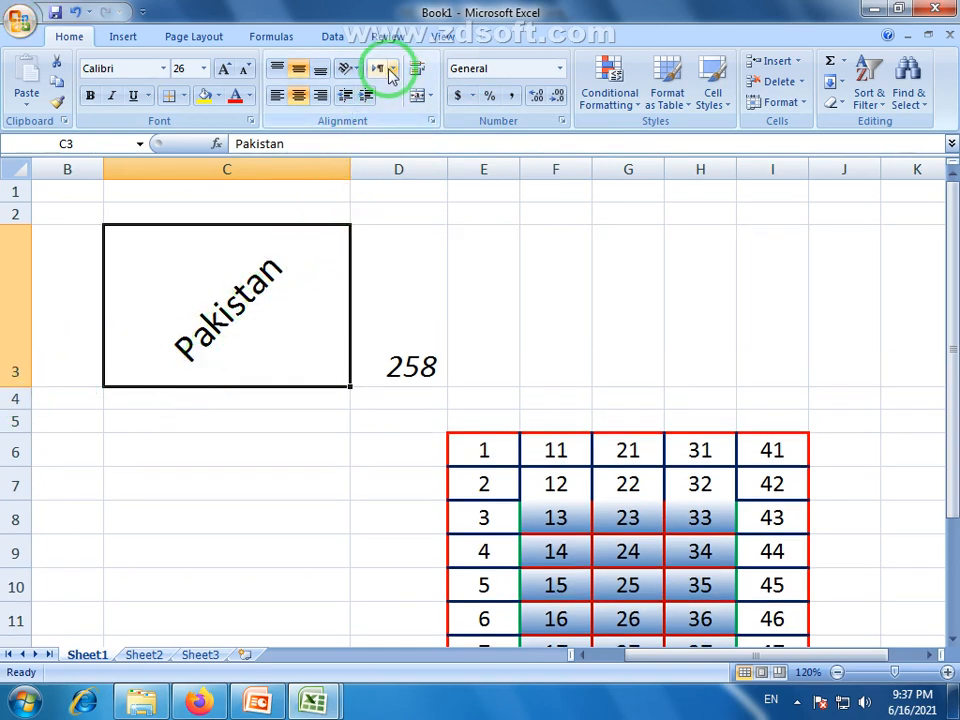
Try the Angle Clockwise, Vertical Text, Rotate Text Up and Rotate Text Down orientations on cell C3
left_click(352, 70)
left_click(350, 112)
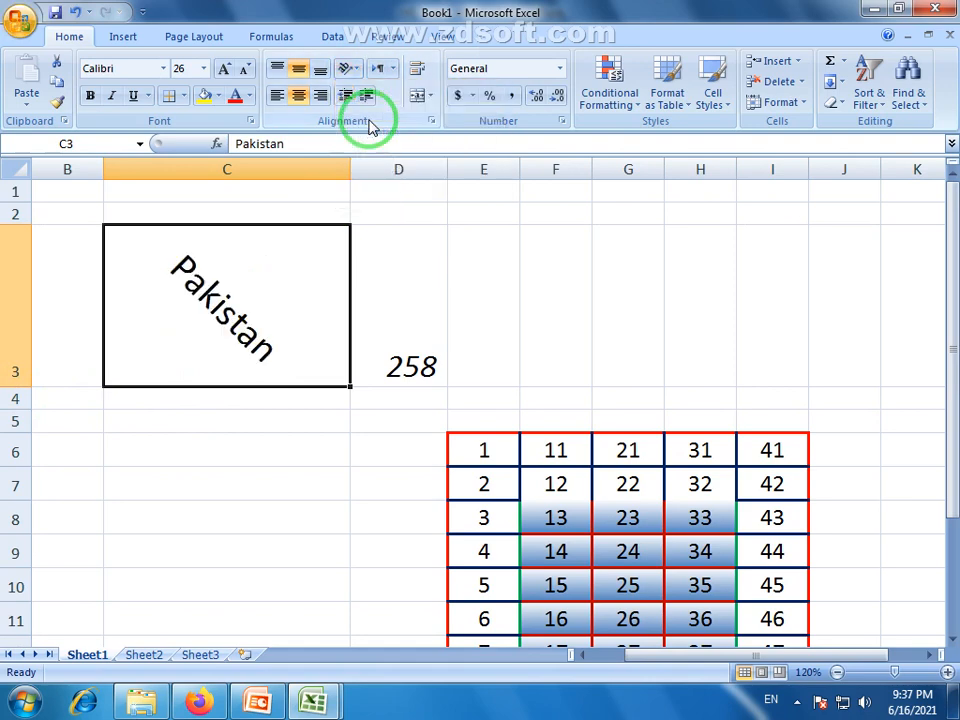
left_click(349, 69)
left_click(354, 130)
left_click(350, 69)
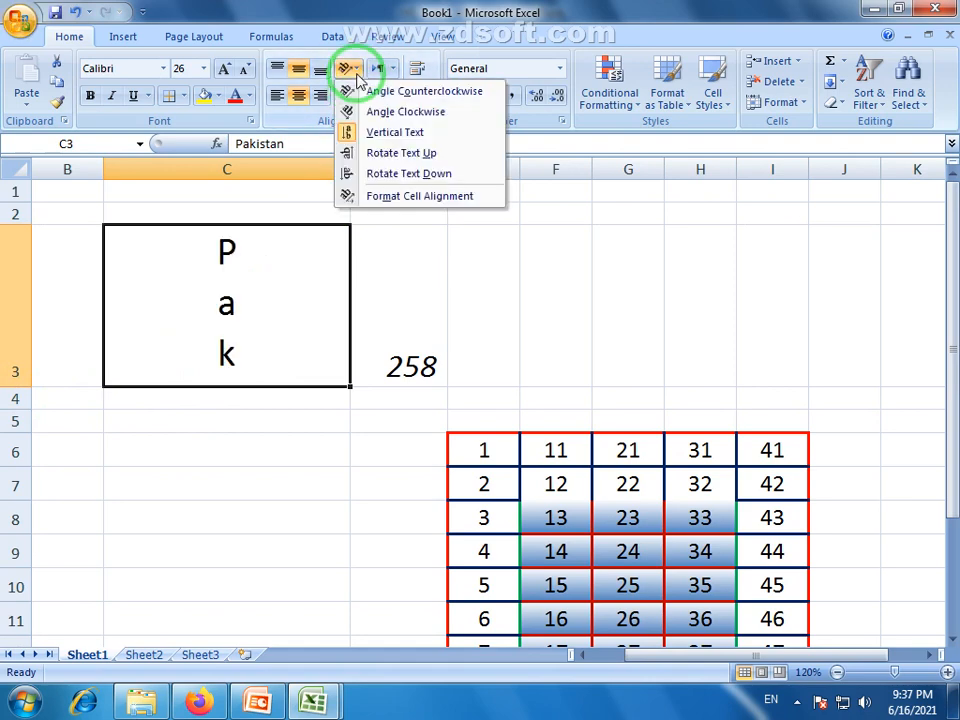
left_click(350, 152)
left_click(352, 70)
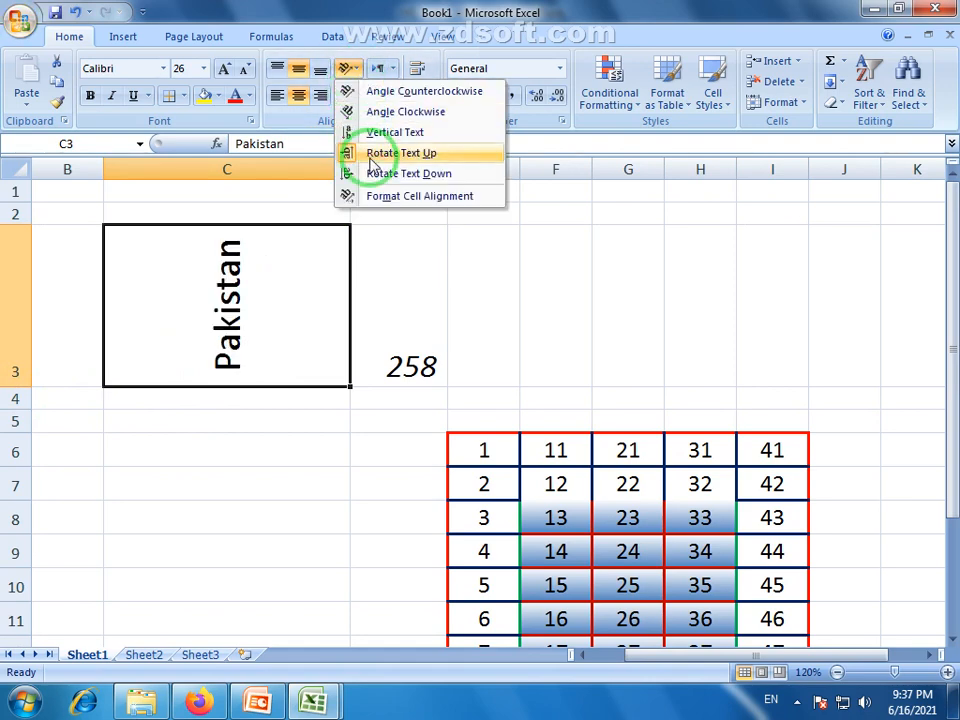
left_click(352, 173)
left_click(350, 69)
left_click(369, 197)
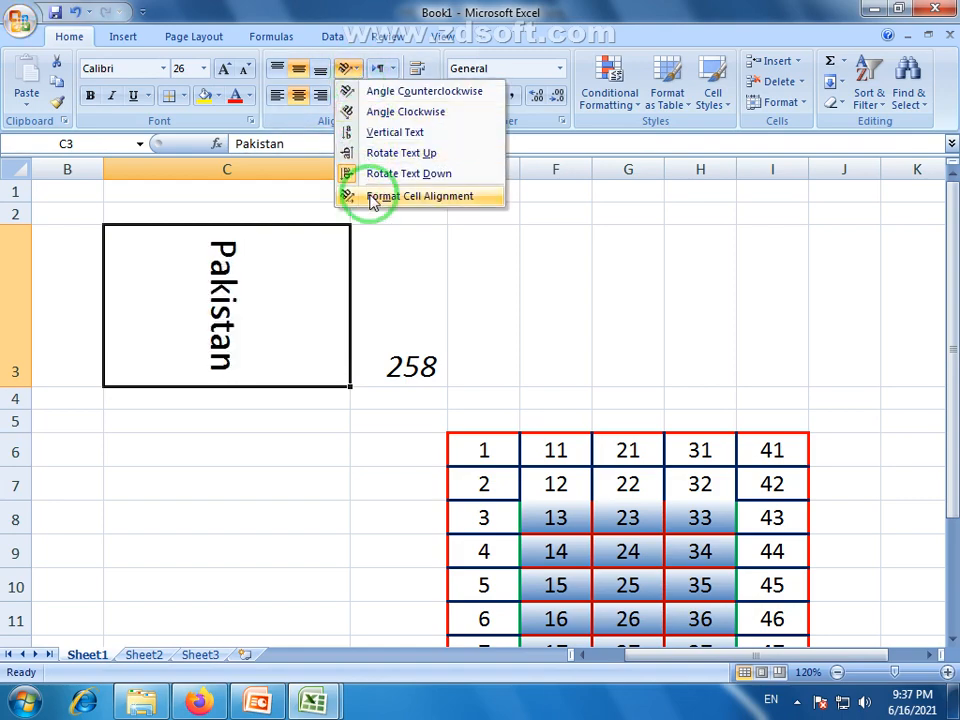
left_click(600, 615)
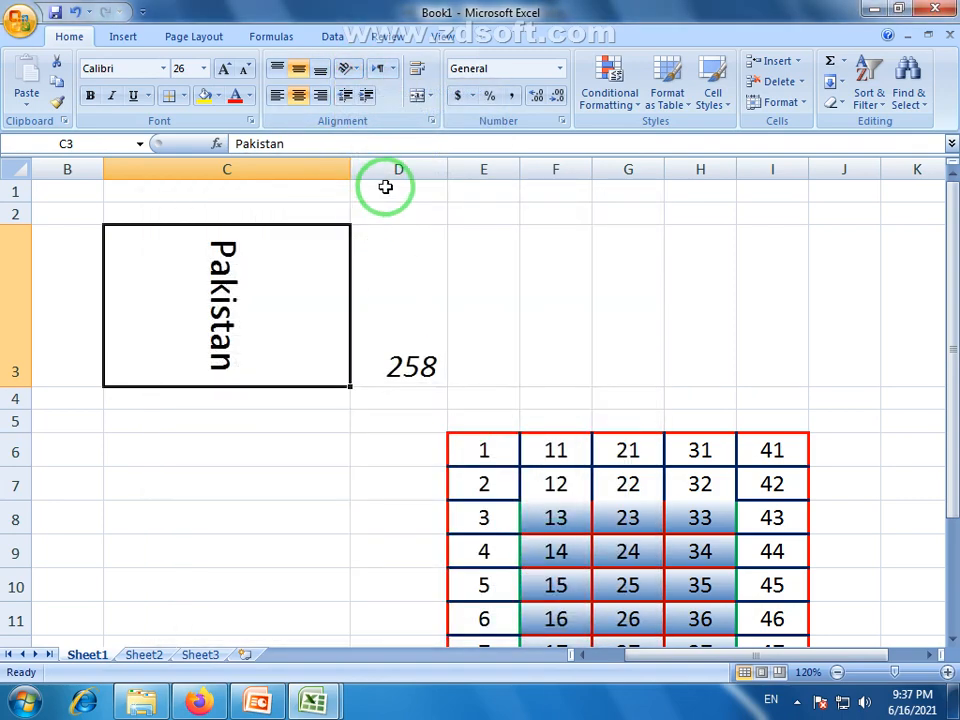
Set the text orientation of cell C3 to 15 degrees in the cell alignment format settings
left_click(350, 69)
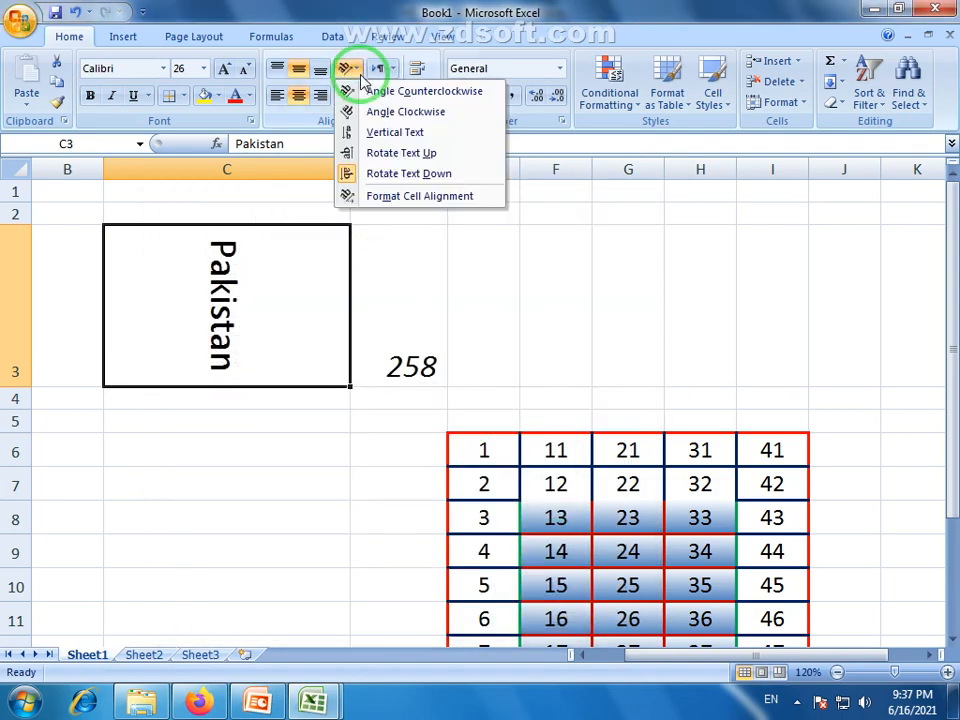
left_click(410, 198)
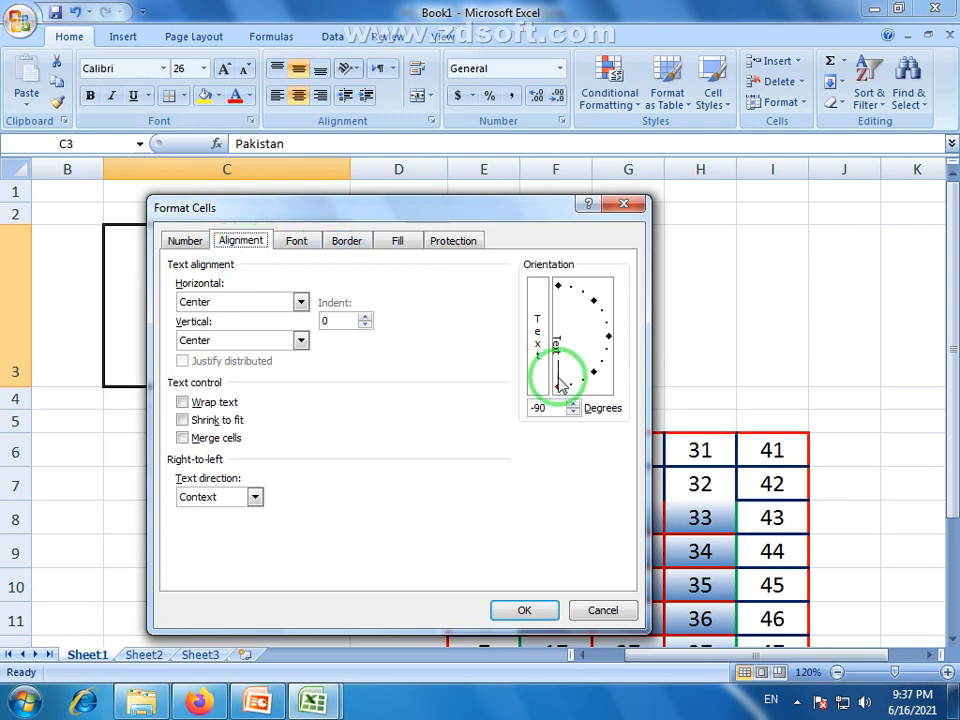
left_click_drag(546, 407, 537, 407)
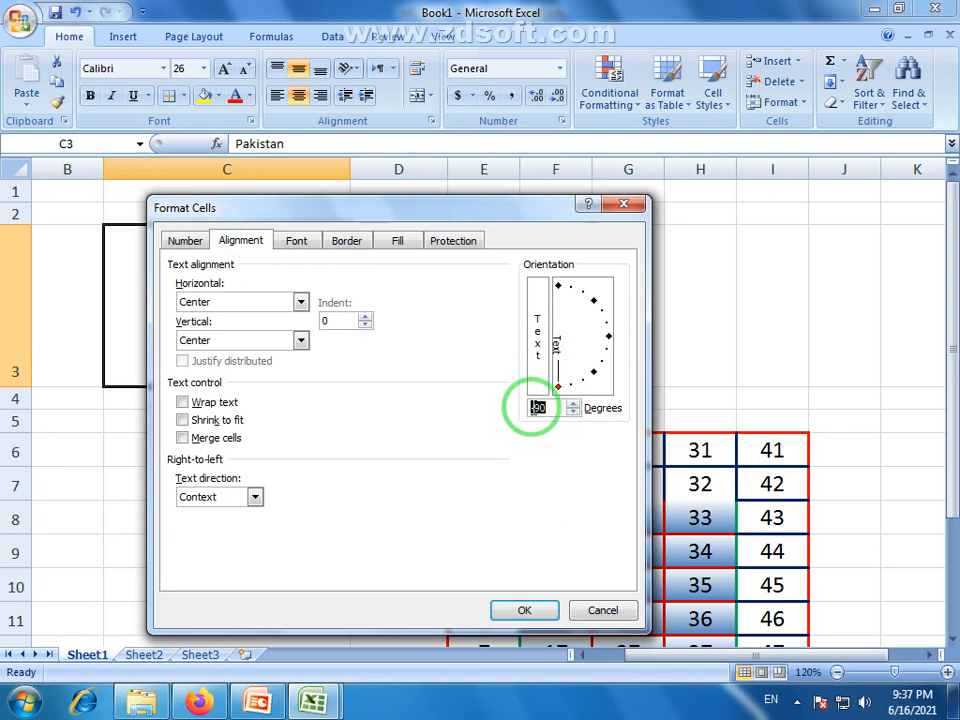
type("0")
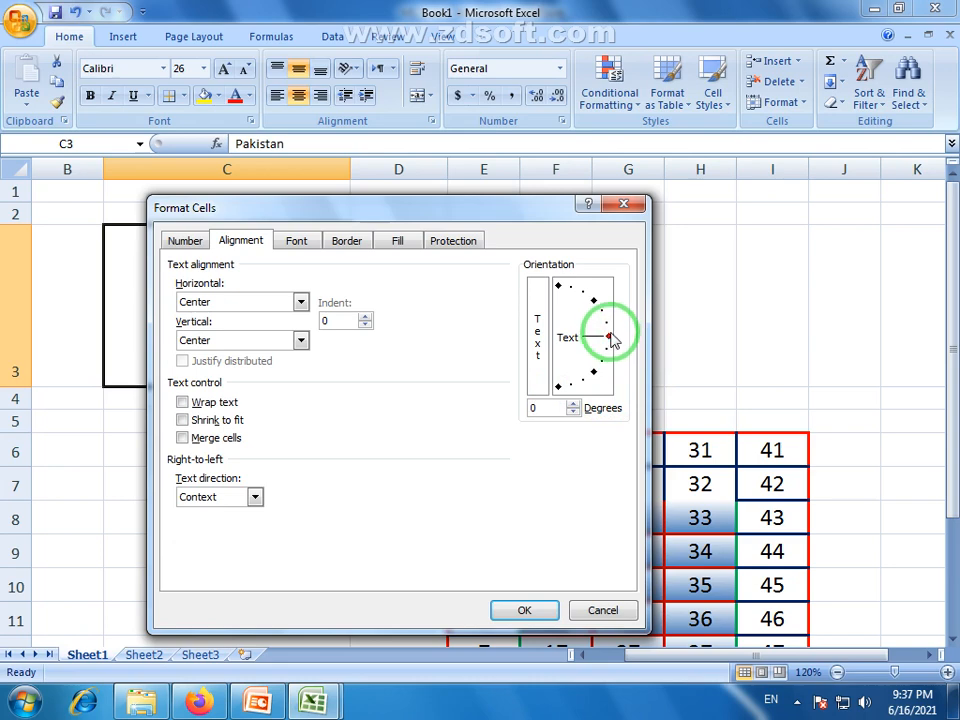
left_click_drag(612, 341, 614, 333)
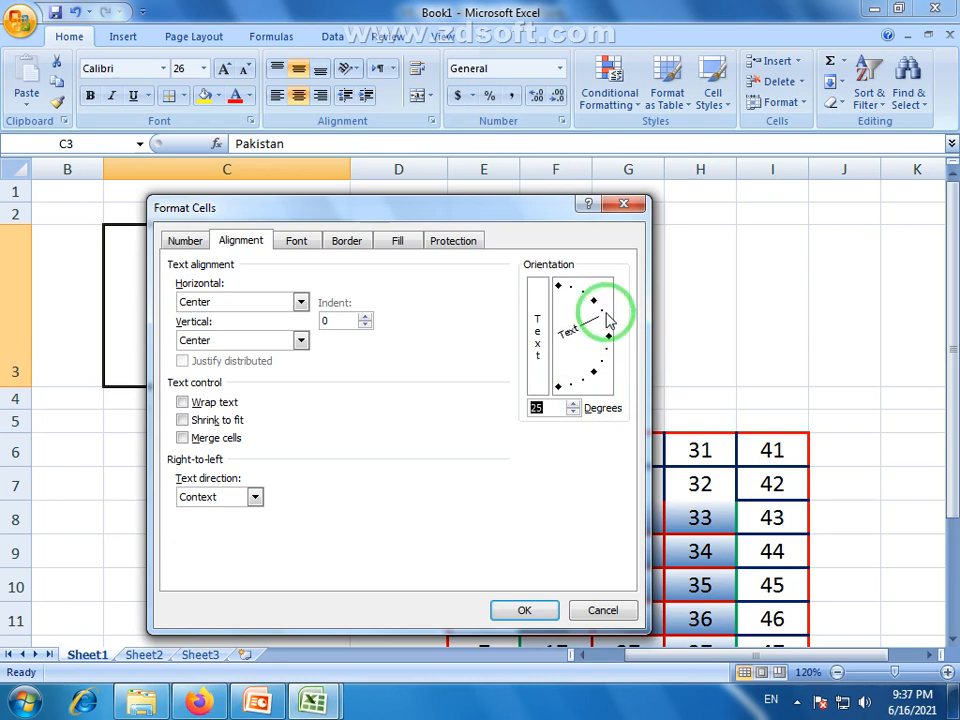
left_click_drag(597, 304, 610, 316)
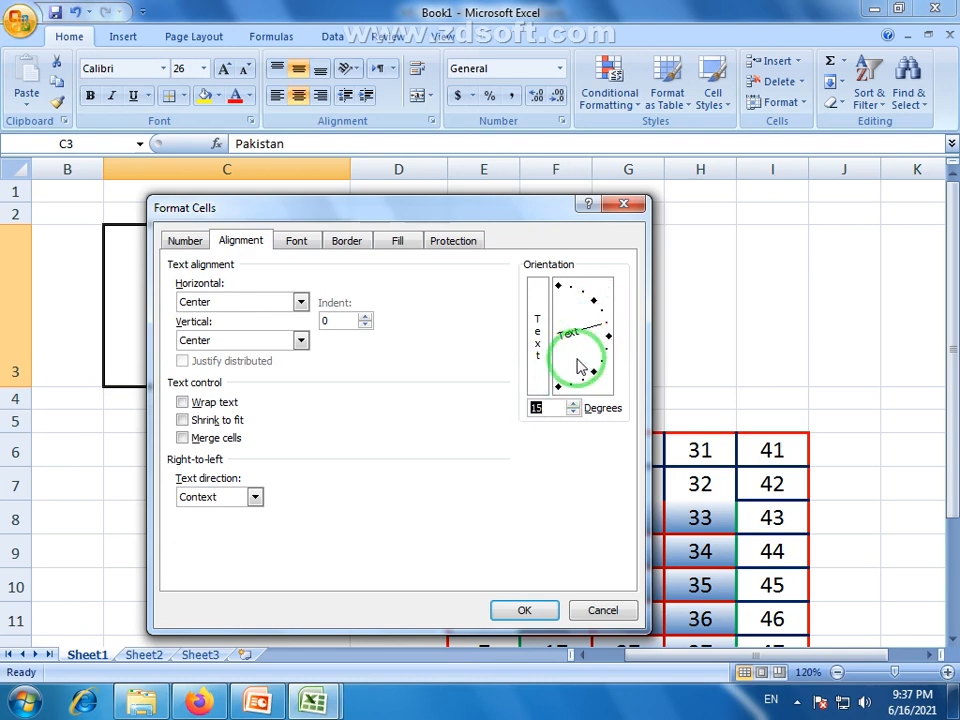
left_click(526, 608)
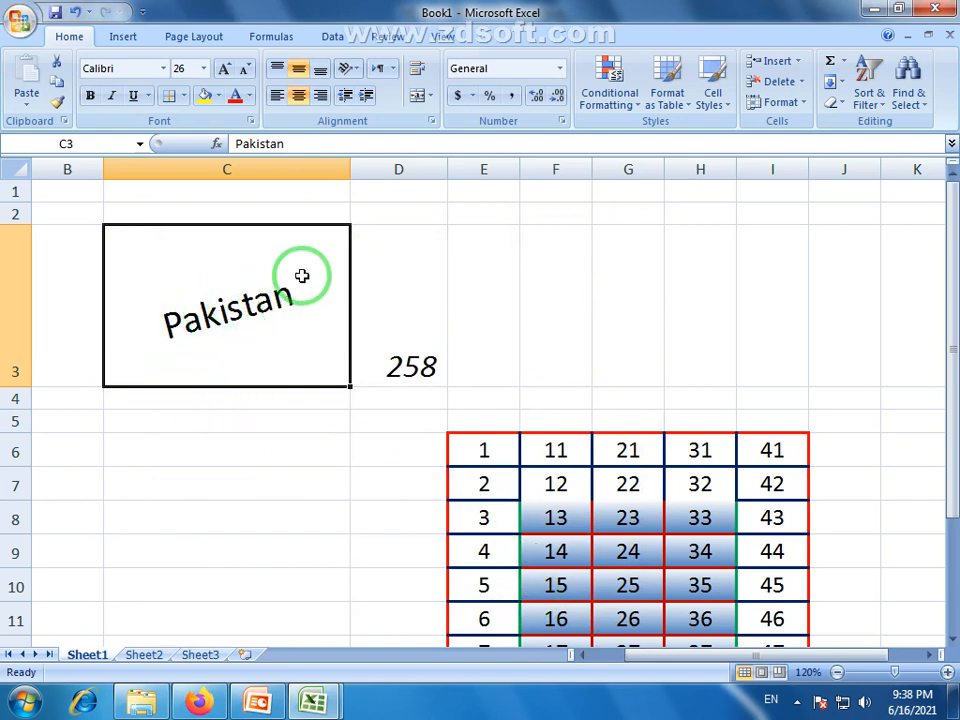
Set the text orientation of the Pakistan cell C3 to 0 degrees in the cell alignment format settings
left_click(348, 68)
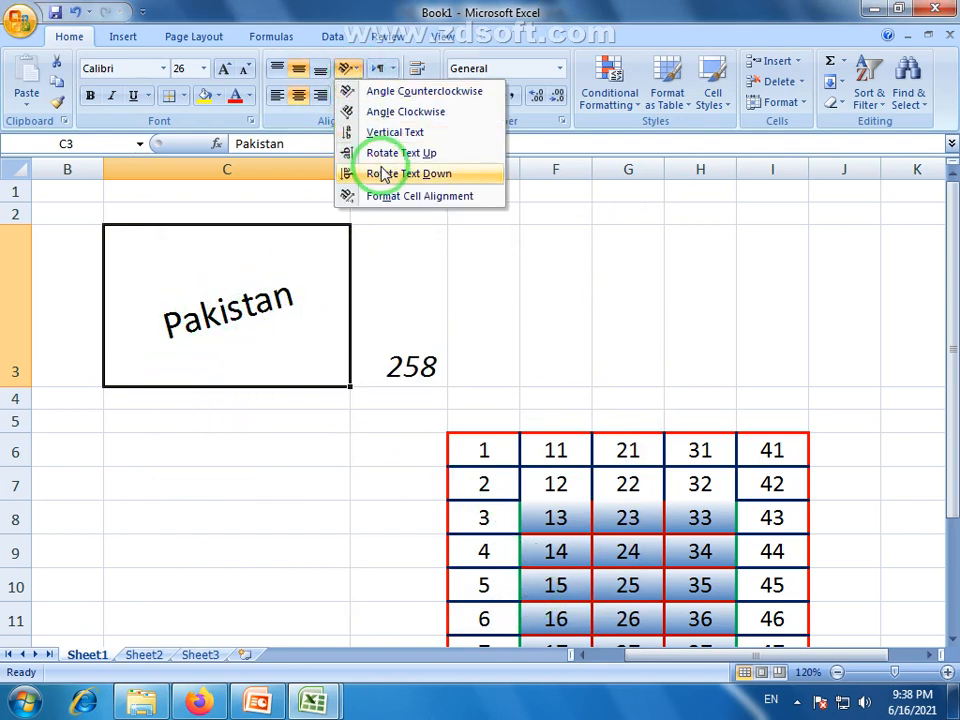
left_click(390, 196)
double_click(545, 407)
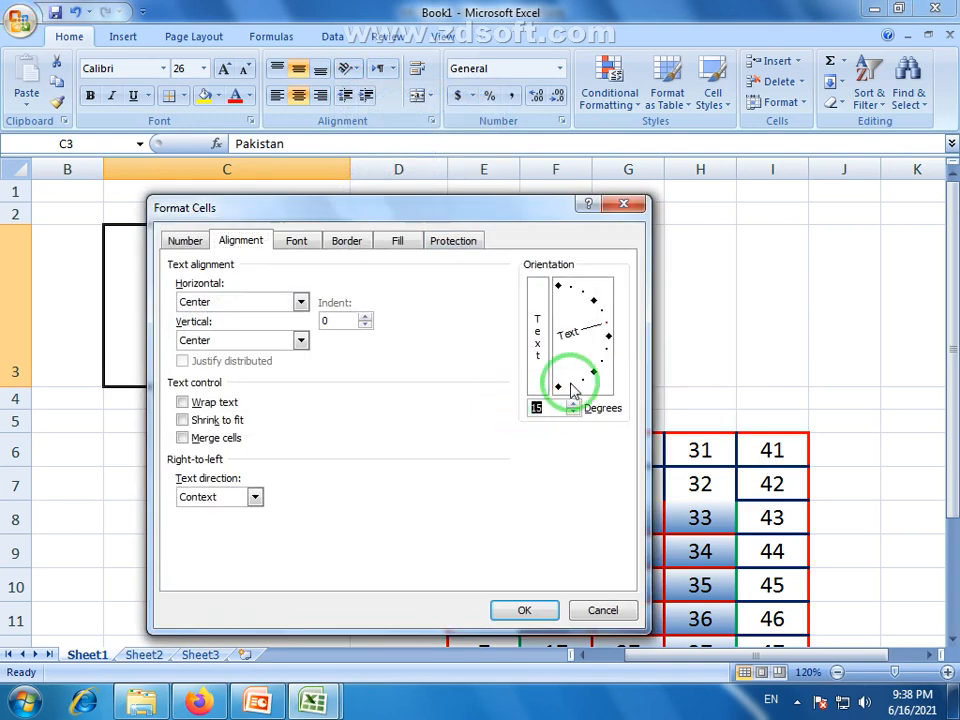
left_click(615, 342)
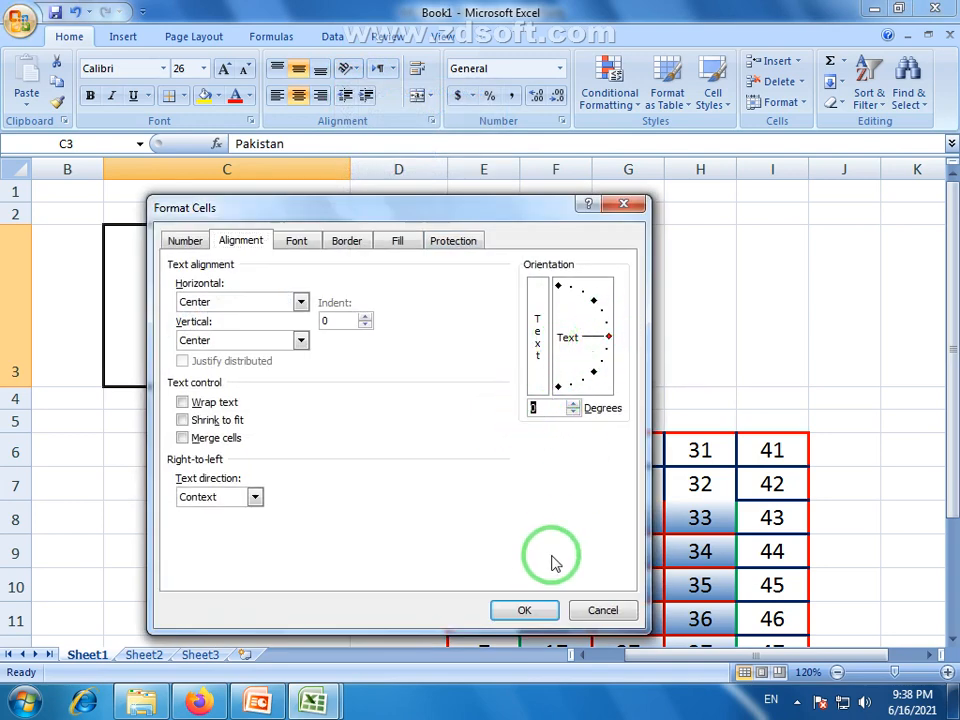
left_click(526, 609)
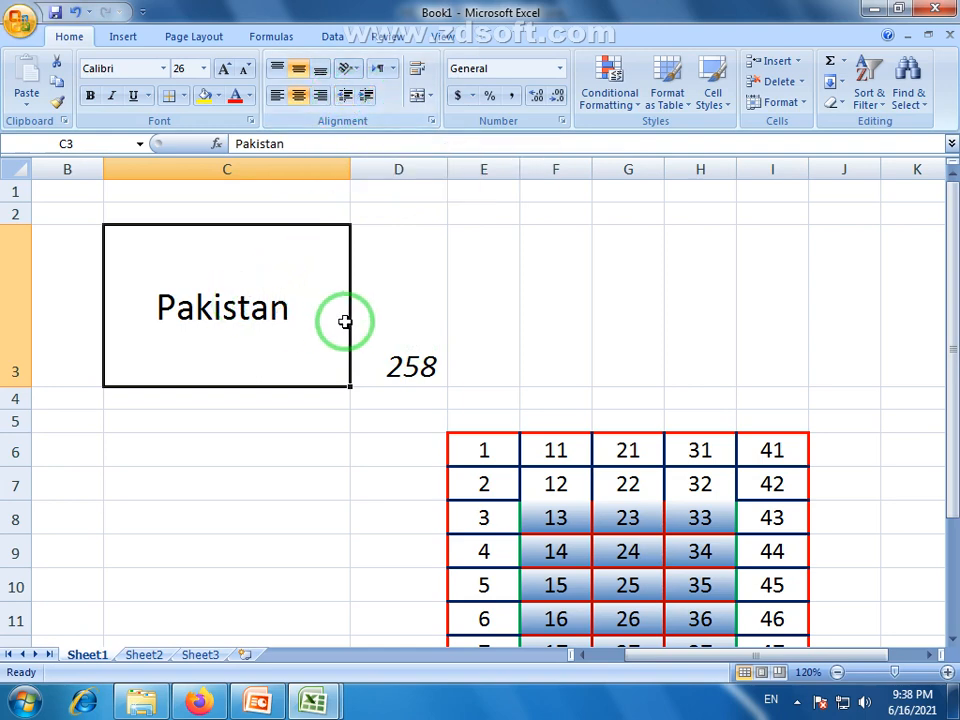
Switch to the Excel Assinment workbook and left-align the long dates in H3:H14 on Sheet2
mouse_move(312, 703)
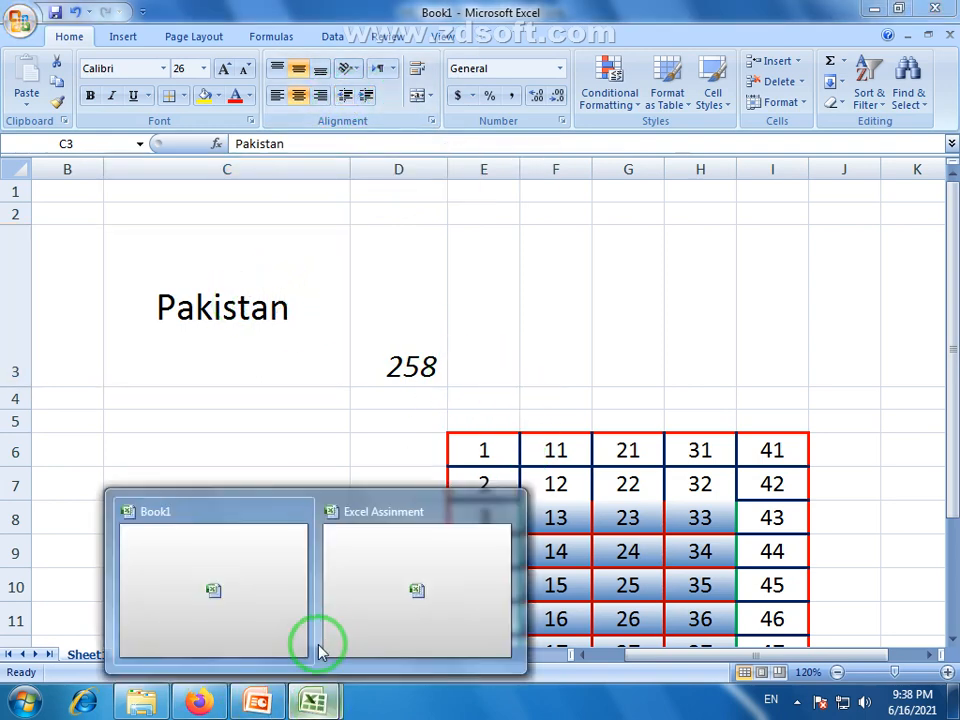
left_click(364, 617)
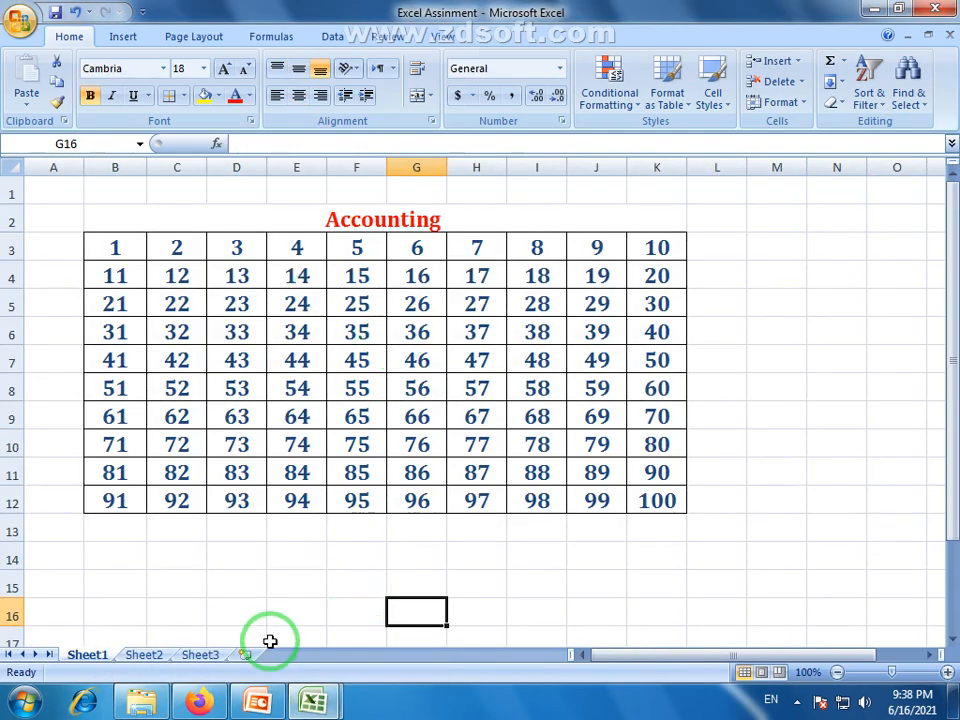
left_click(144, 655)
left_click_drag(322, 250, 315, 497)
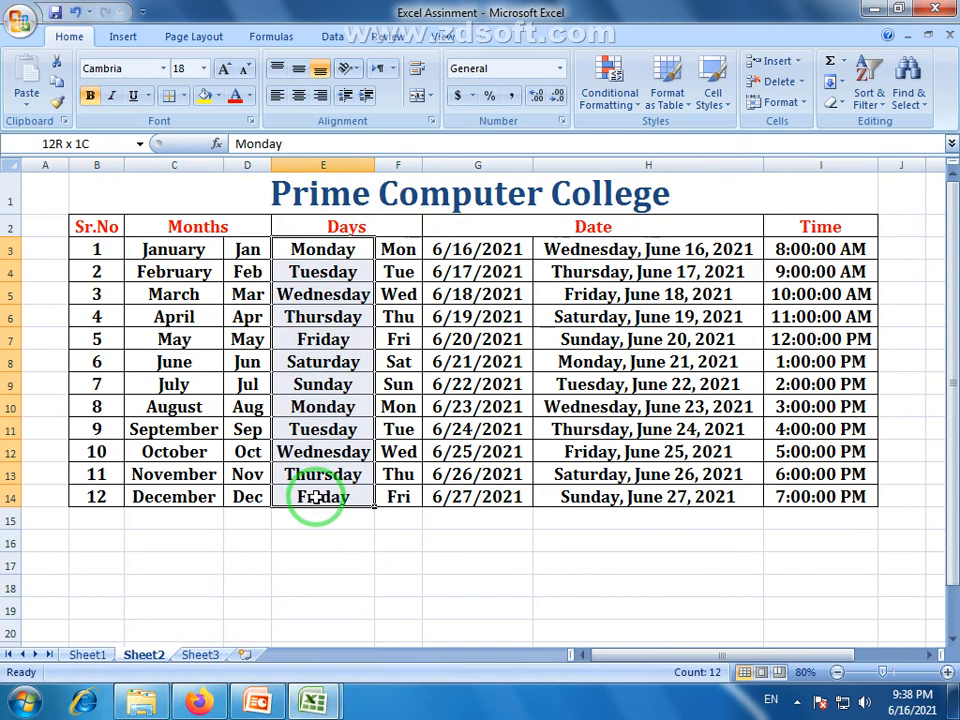
left_click_drag(678, 265, 688, 428)
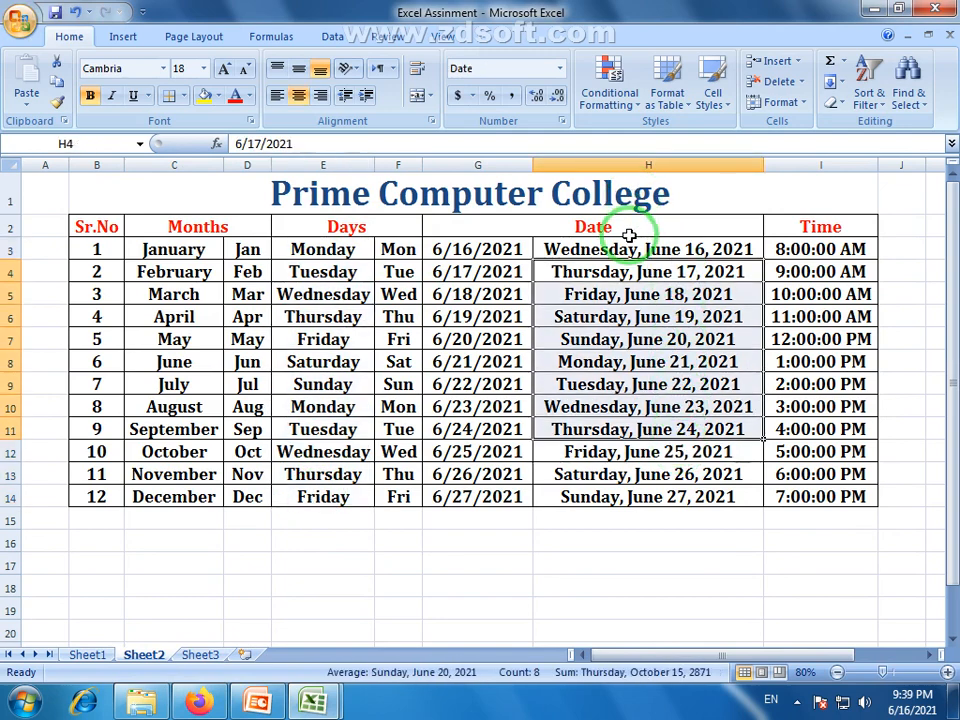
left_click_drag(643, 253, 643, 506)
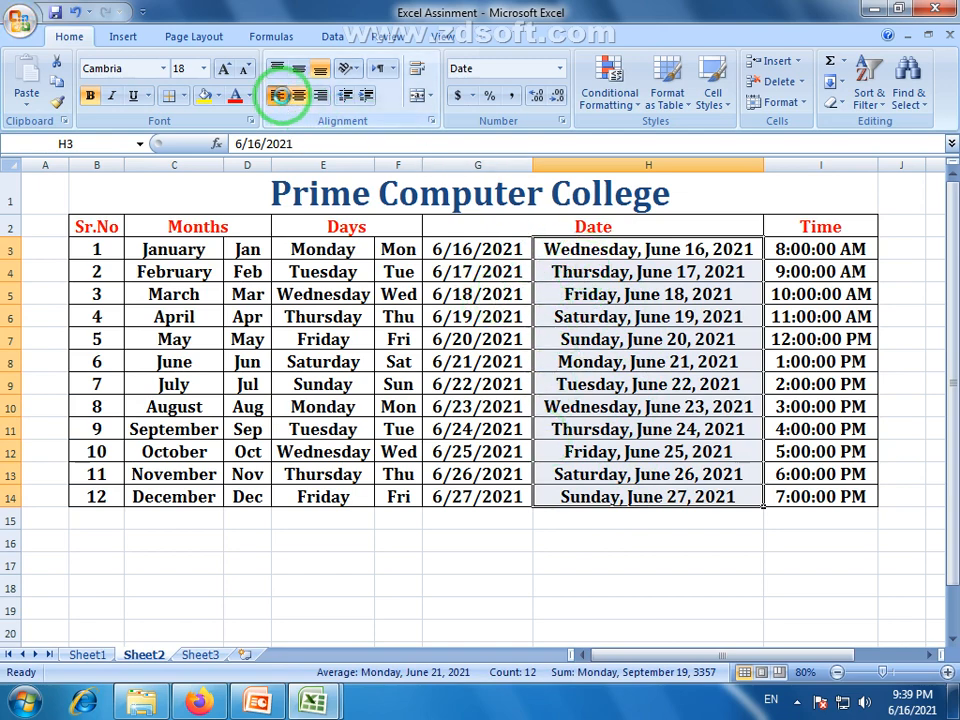
left_click(278, 95)
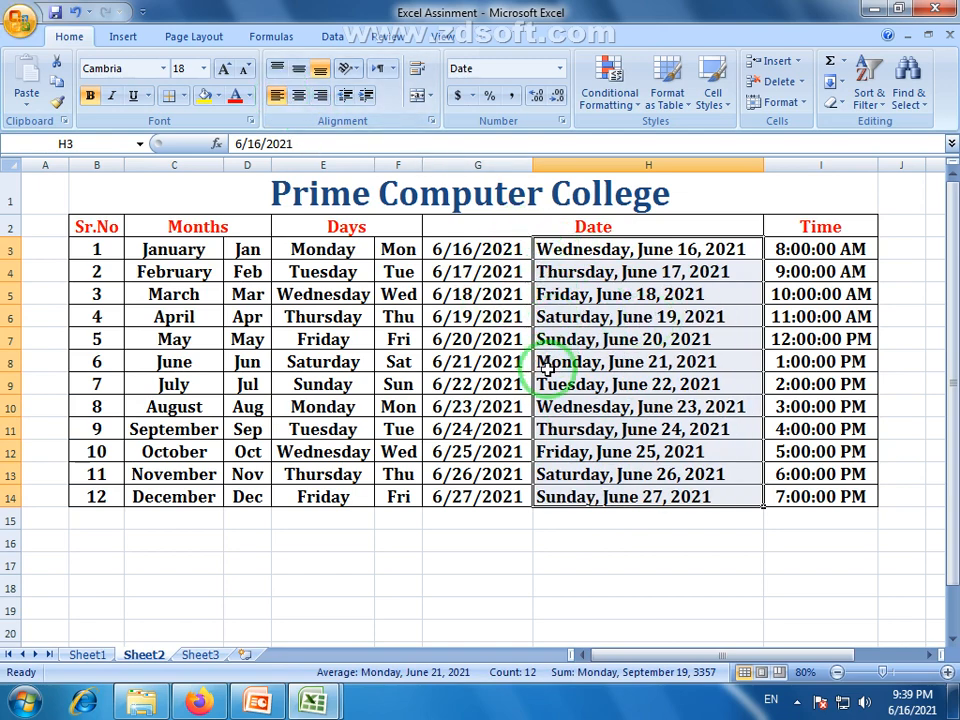
Widen column H a little so the left-aligned long dates have spare room in their cells
left_click(541, 252)
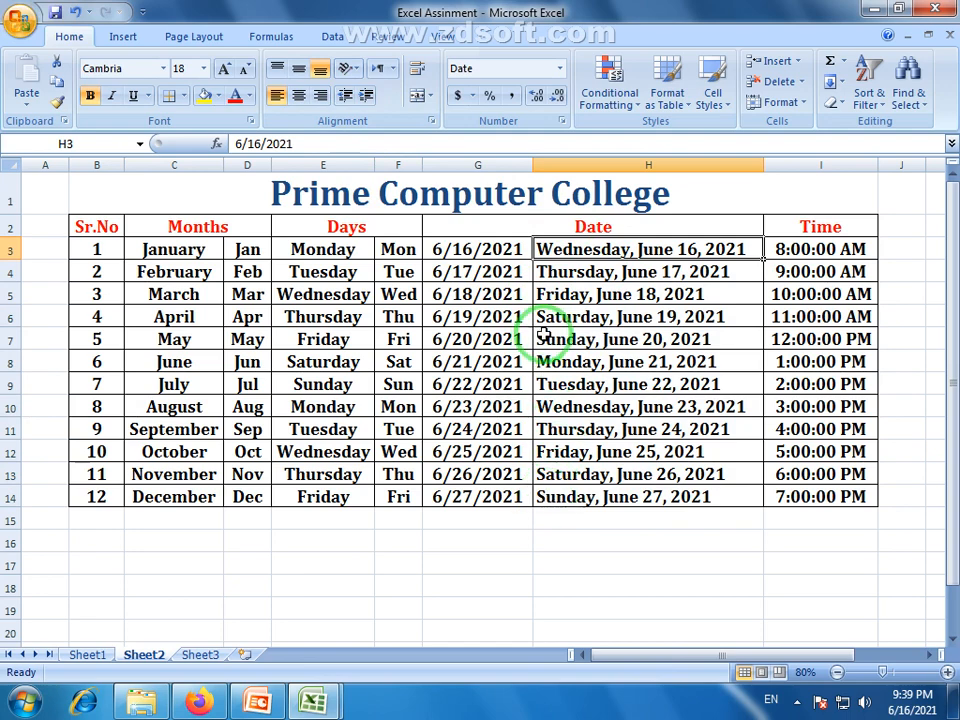
left_click_drag(765, 166, 790, 168)
left_click(607, 290)
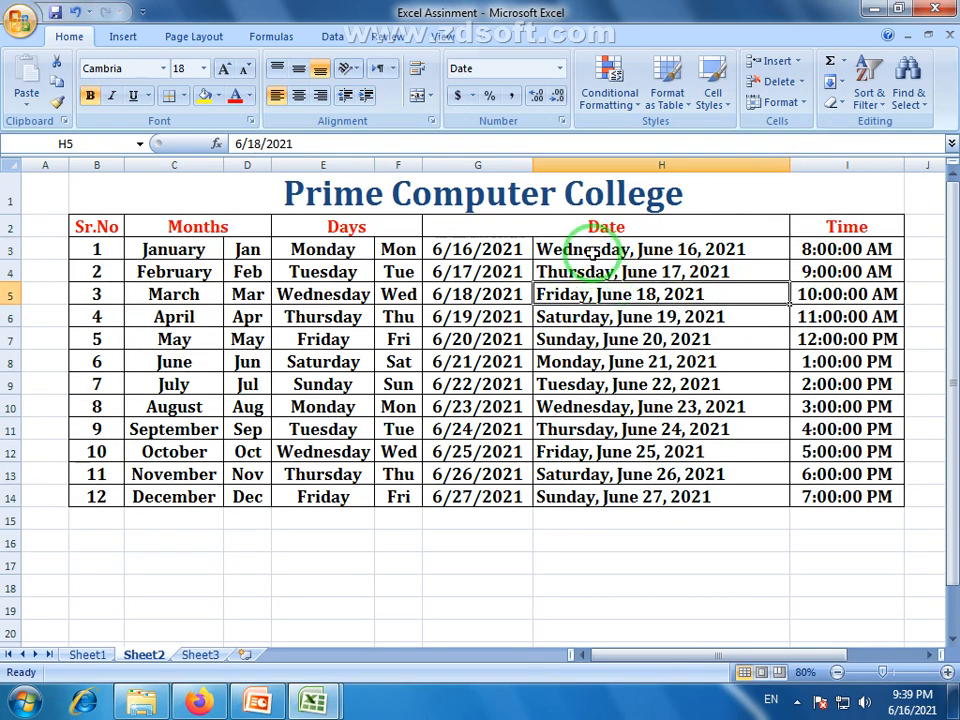
Increase the indent of the long dates in H3:H14 by four levels
left_click_drag(592, 252, 591, 512)
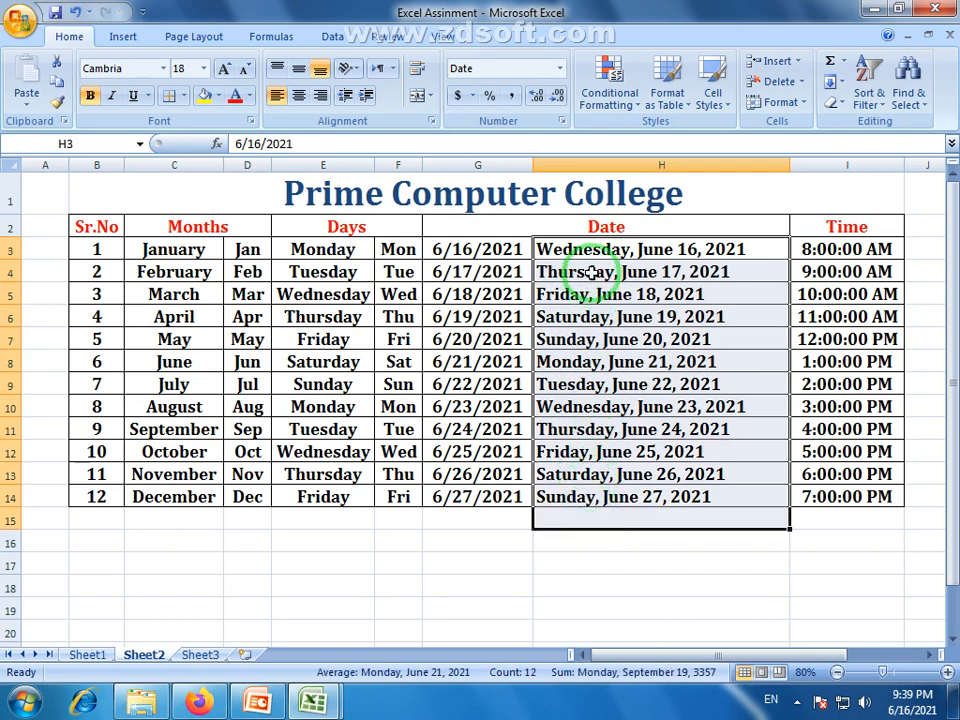
left_click(594, 252)
left_click_drag(594, 252, 596, 505)
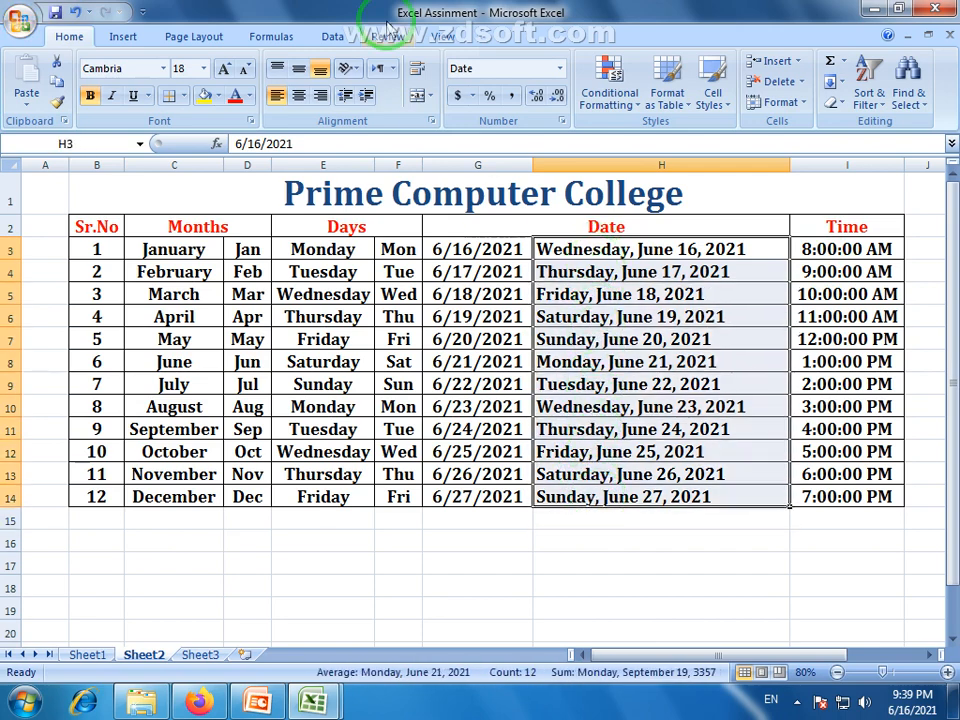
left_click(367, 97)
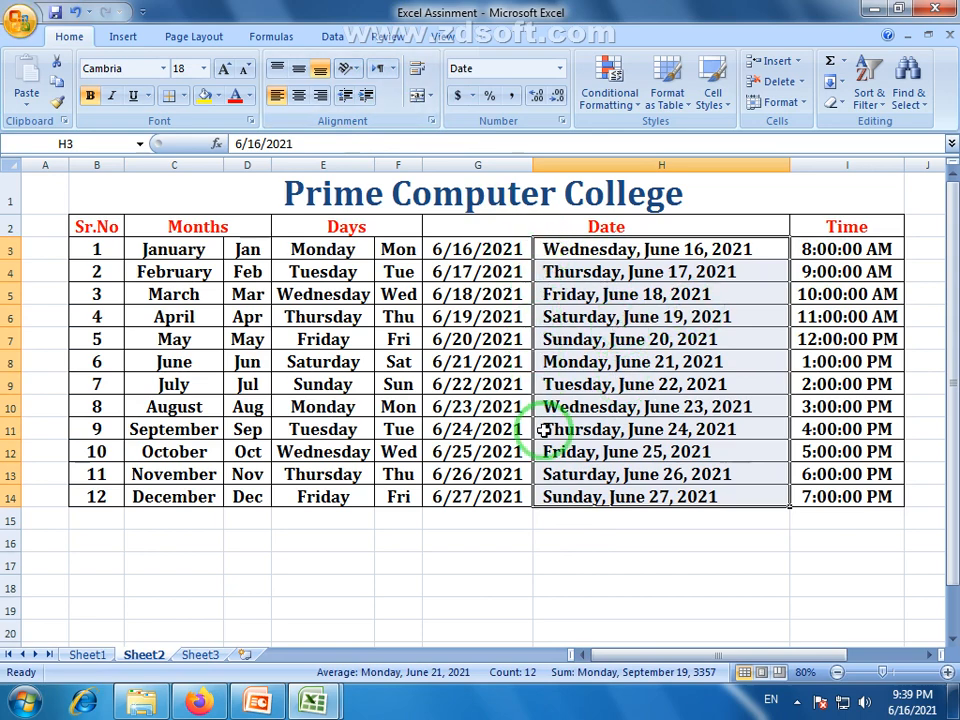
left_click(367, 97)
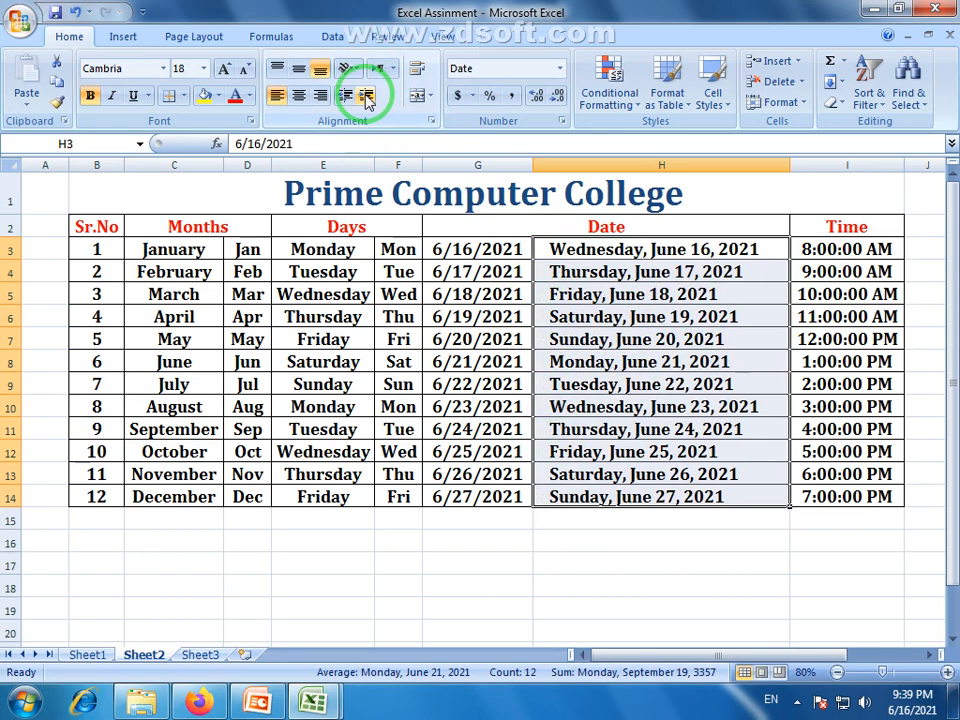
left_click(367, 97)
left_click(367, 97)
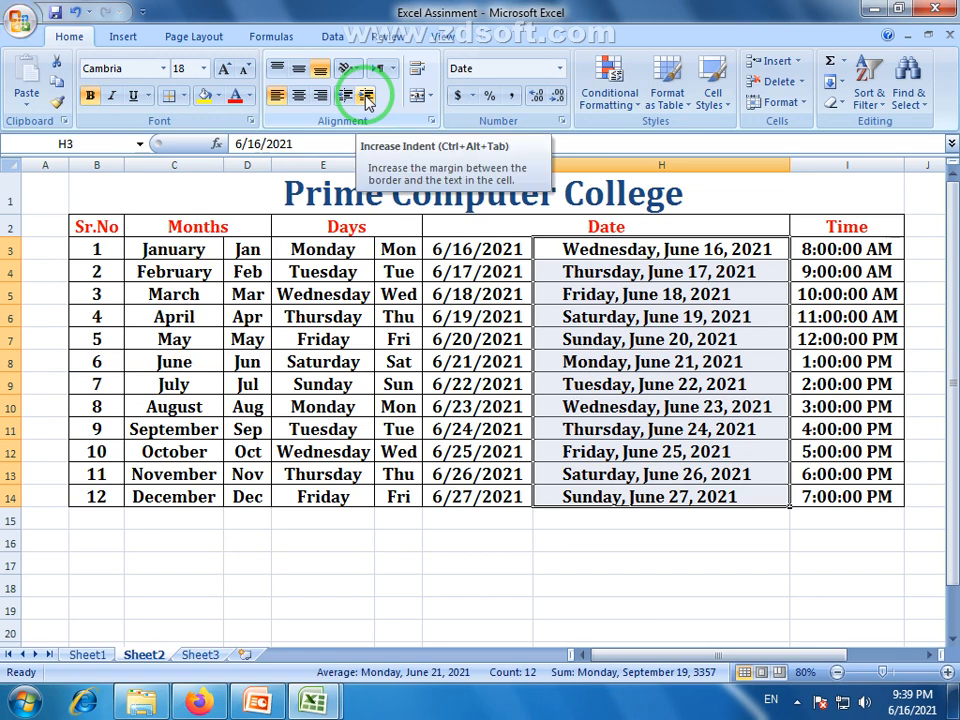
Try decreasing and increasing the indent of H3:H14, leaving the dates indented two levels
left_click(347, 97)
left_click(347, 97)
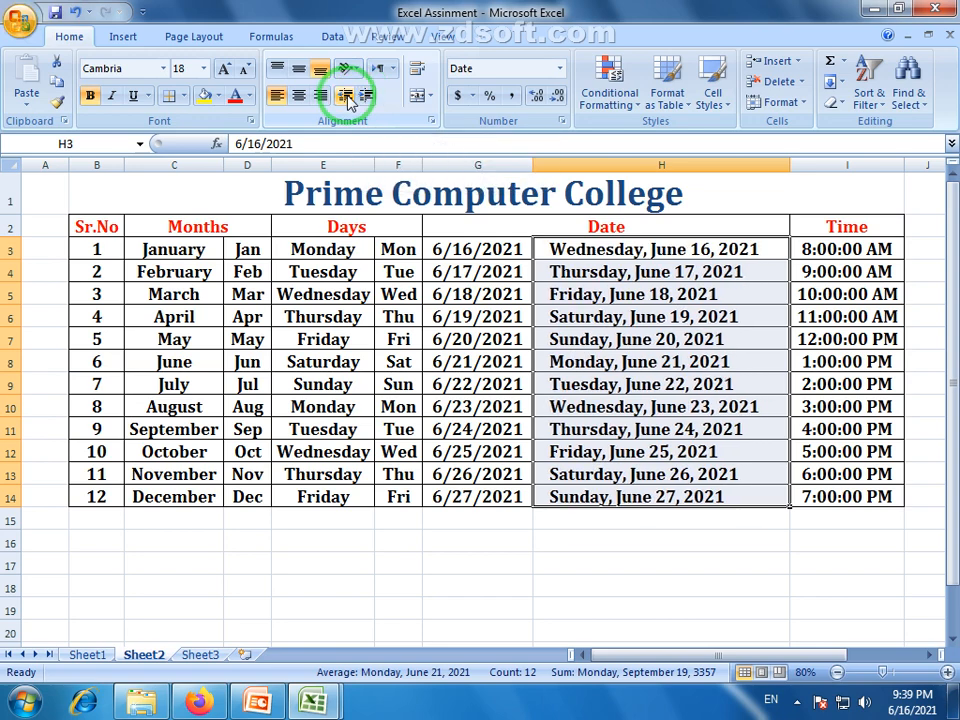
left_click(347, 97)
left_click(369, 97)
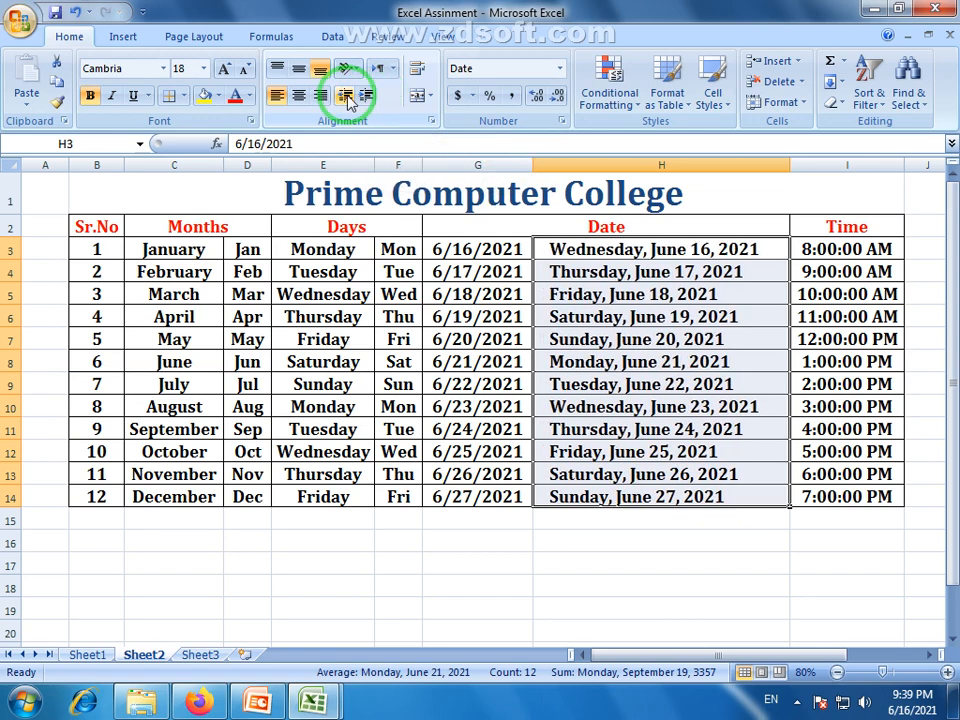
Examine the Left-to-Right, Right-to-Left and Context text direction options and the table's Sr.No and Months columns they relate to
left_click(394, 70)
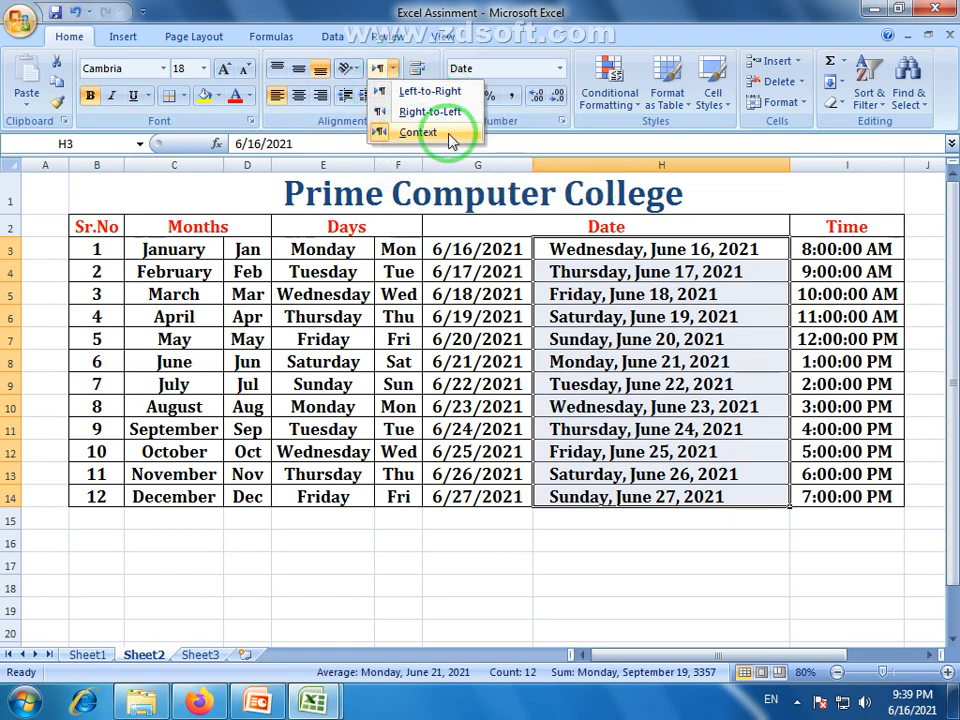
left_click(330, 542)
left_click(330, 542)
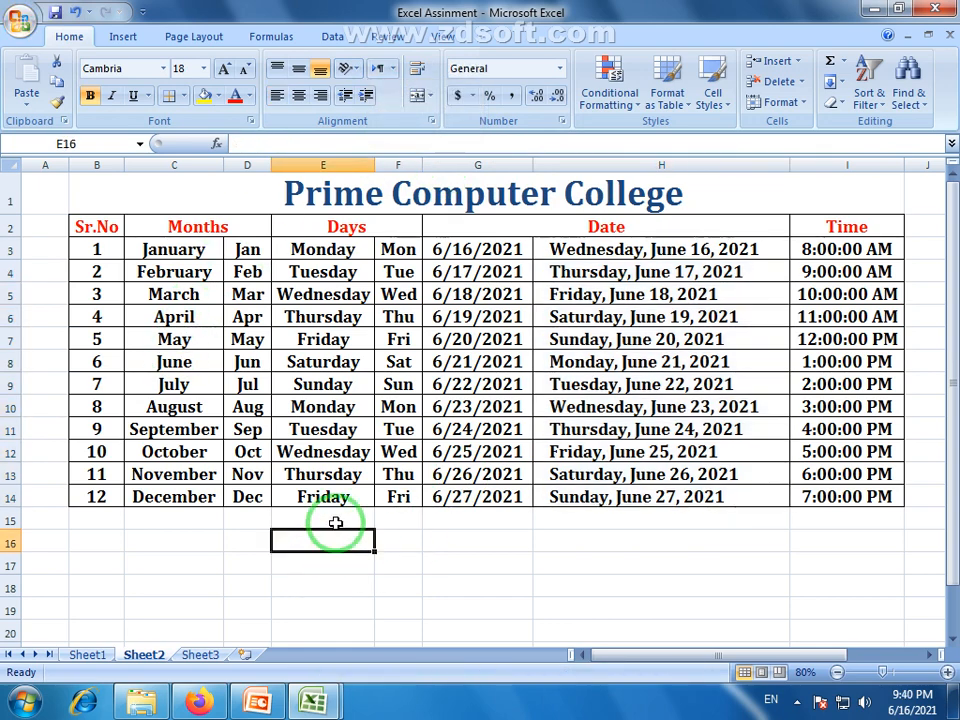
left_click(171, 254)
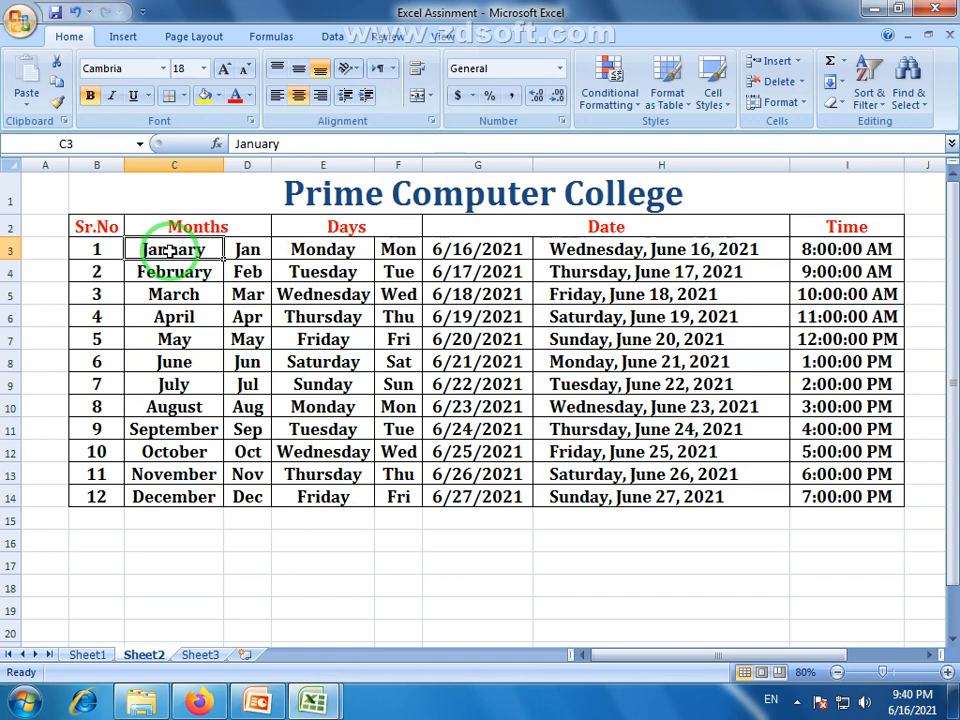
left_click(330, 542)
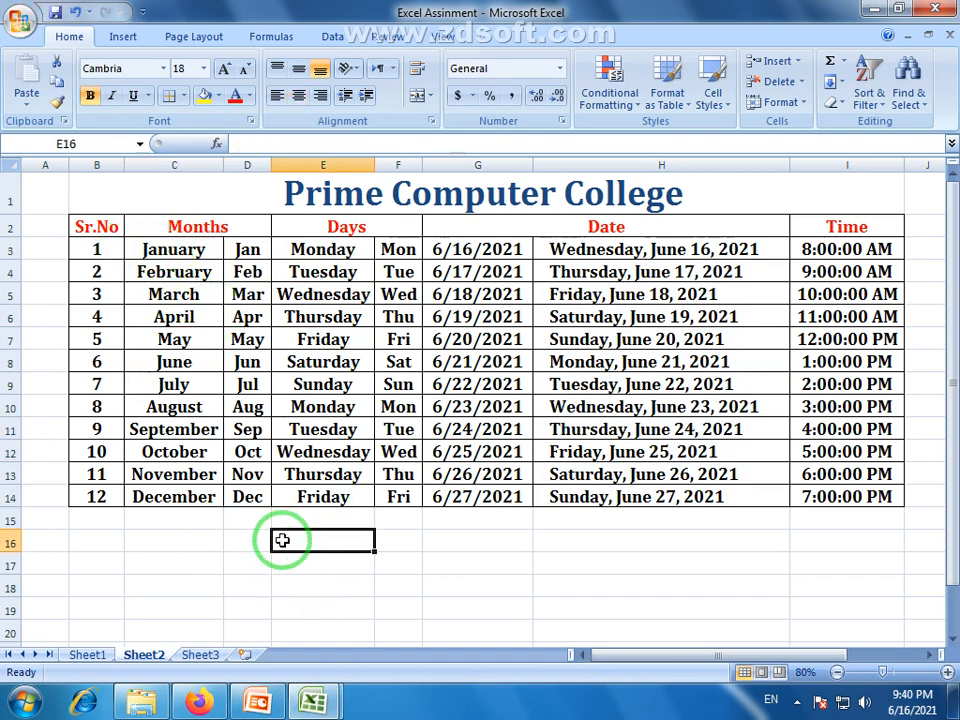
left_click_drag(97, 249, 105, 452)
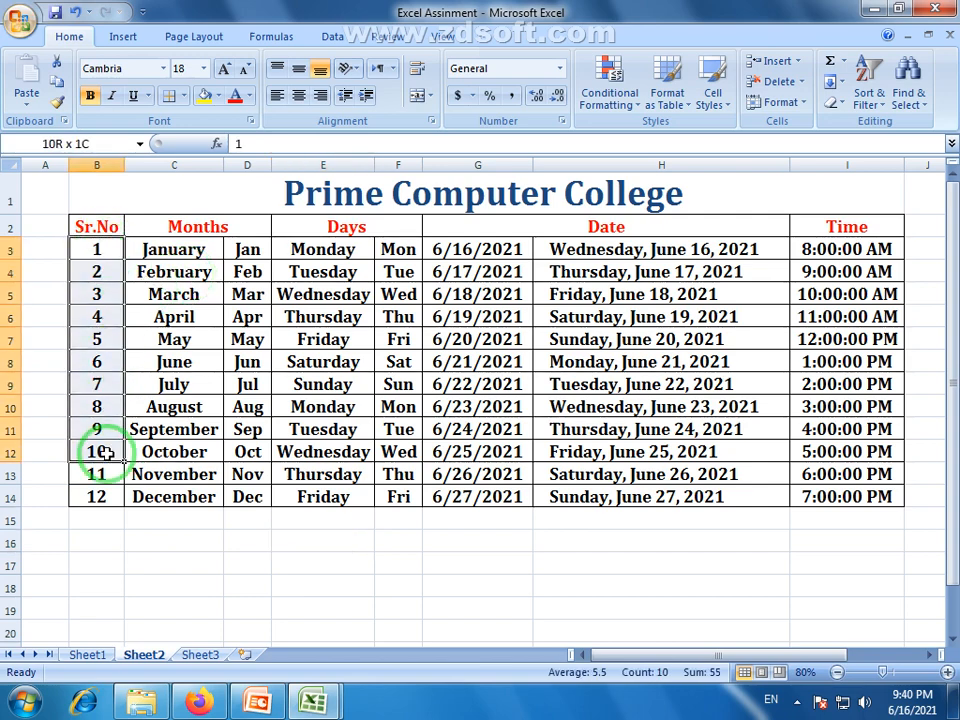
left_click(340, 540)
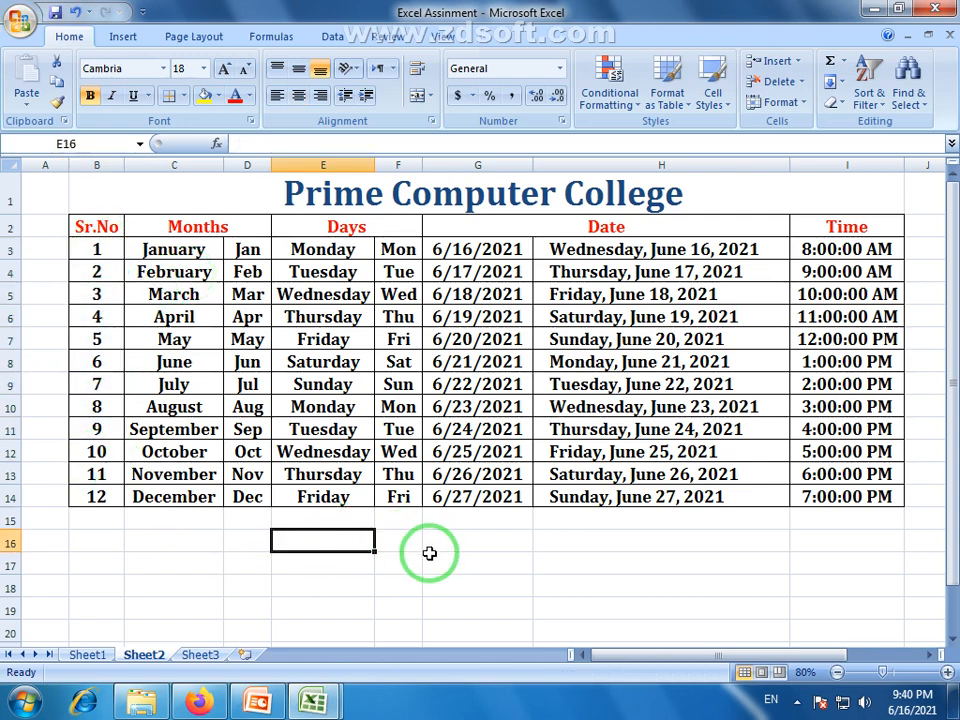
left_click(392, 69)
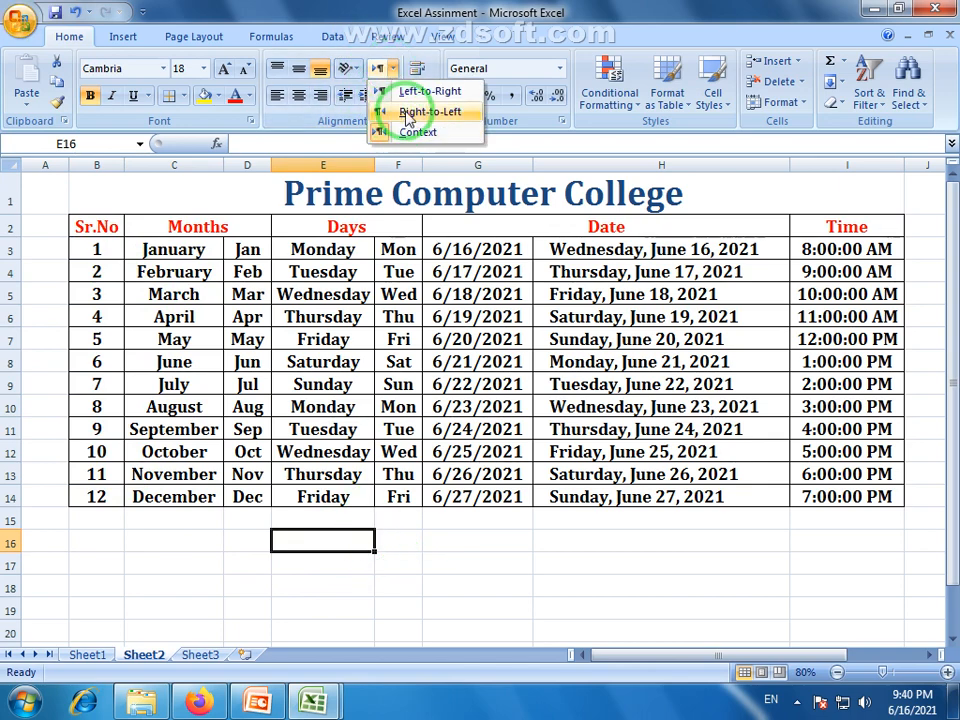
left_click(381, 12)
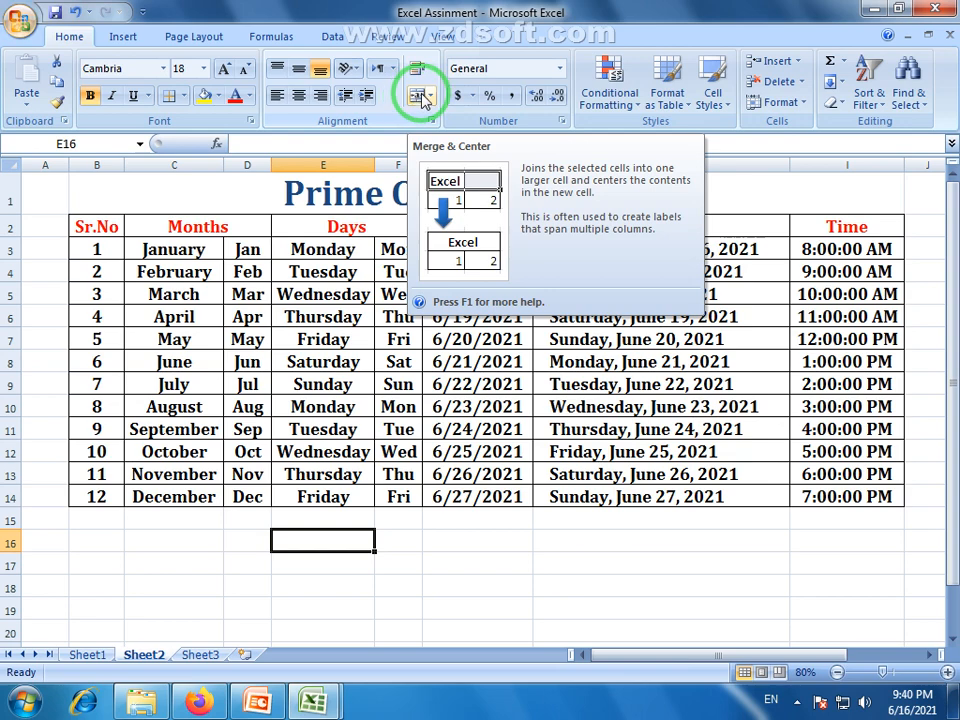
Inspect the merged Date heading in G2 against the two separate date columns beneath it
left_click(619, 224)
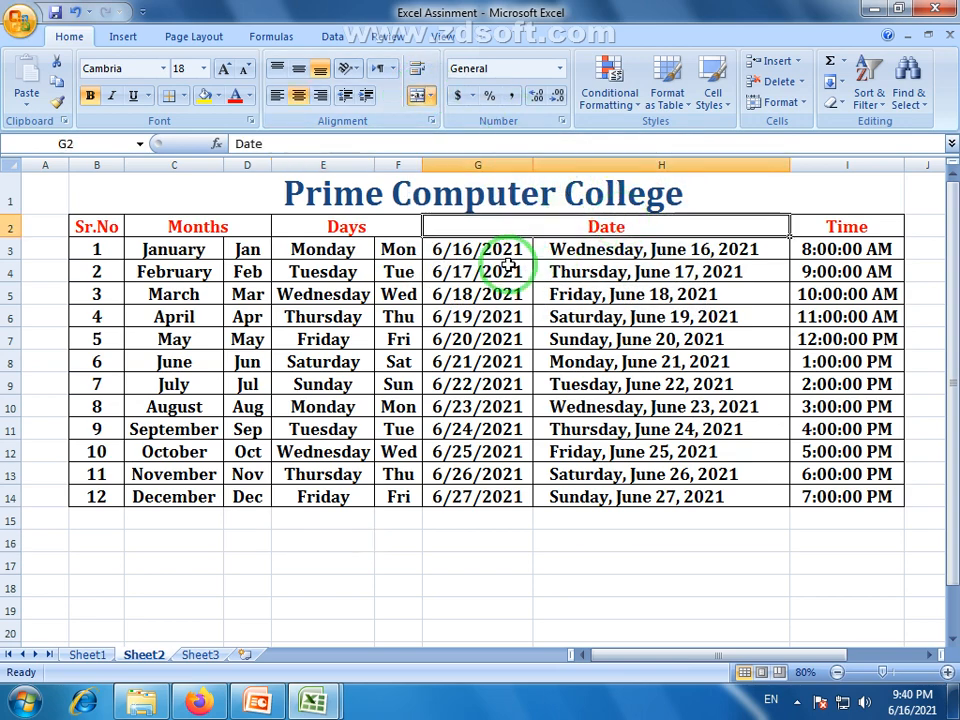
left_click_drag(508, 265, 610, 252)
left_click(650, 226)
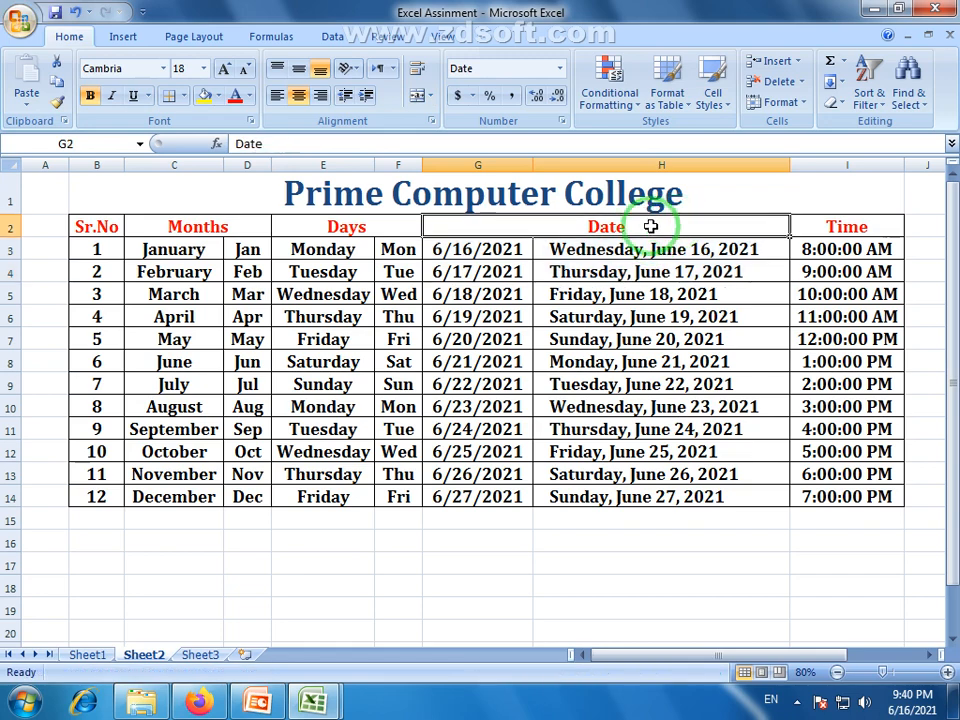
left_click(450, 545)
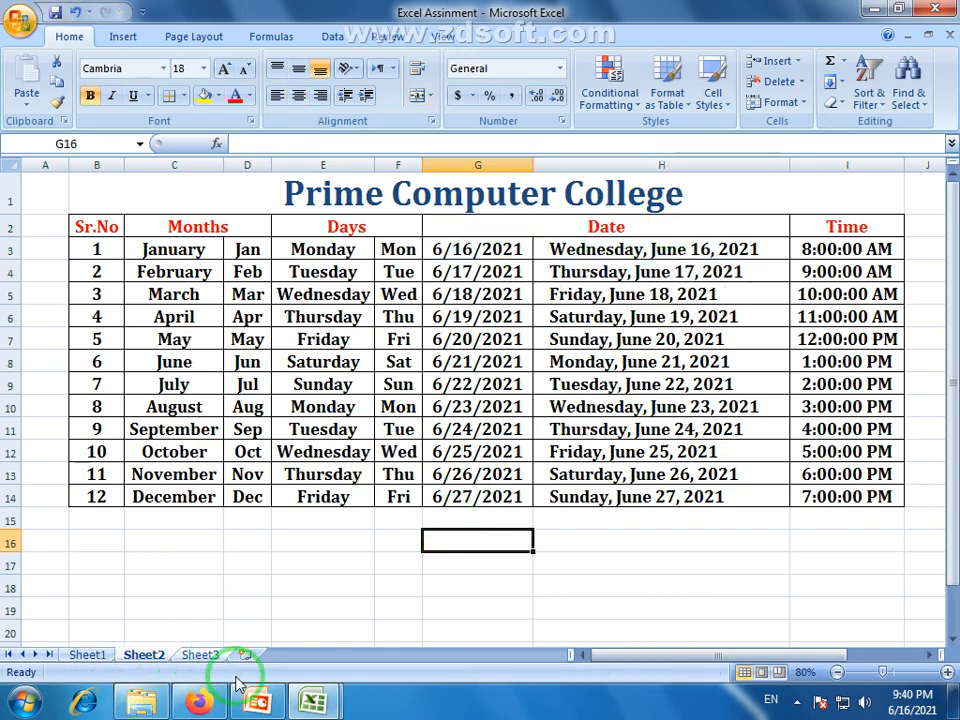
Switch back to the Book1 workbook, open its blank Sheet2 and zoom the sheet to 150%
mouse_move(315, 705)
left_click(264, 626)
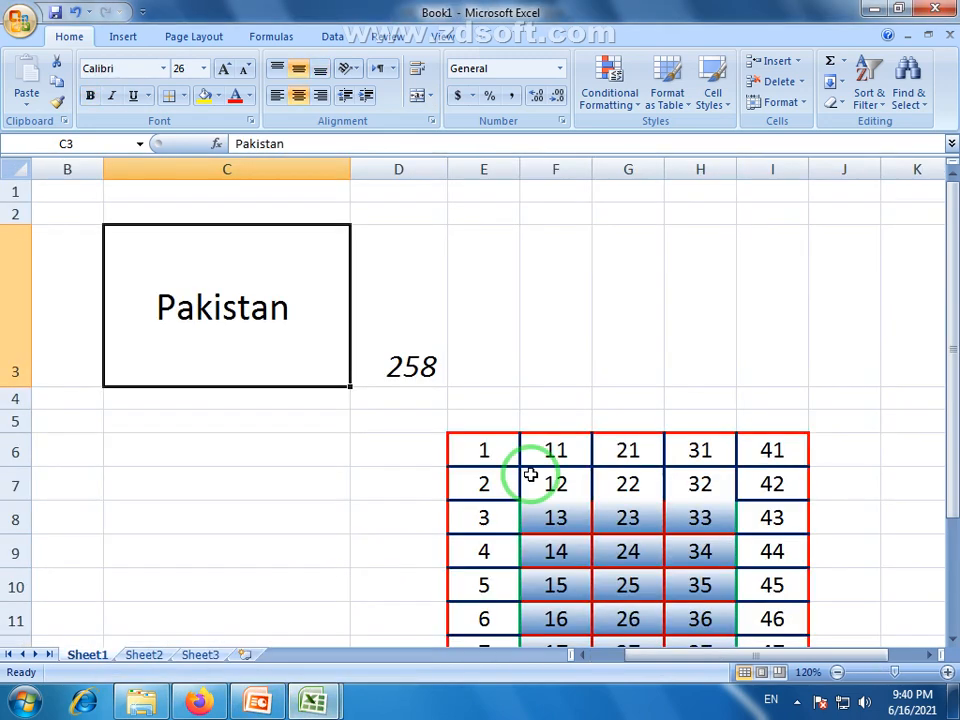
left_click(158, 656)
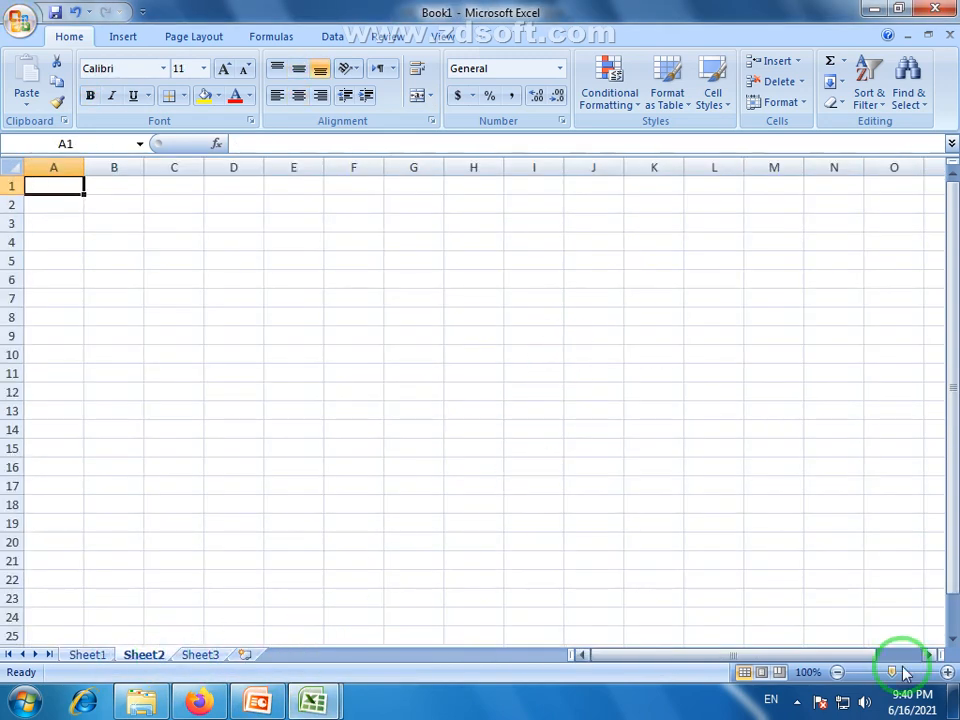
left_click(947, 672)
left_click(947, 672)
left_click(947, 672)
left_click(947, 672)
left_click(947, 672)
left_click(502, 445)
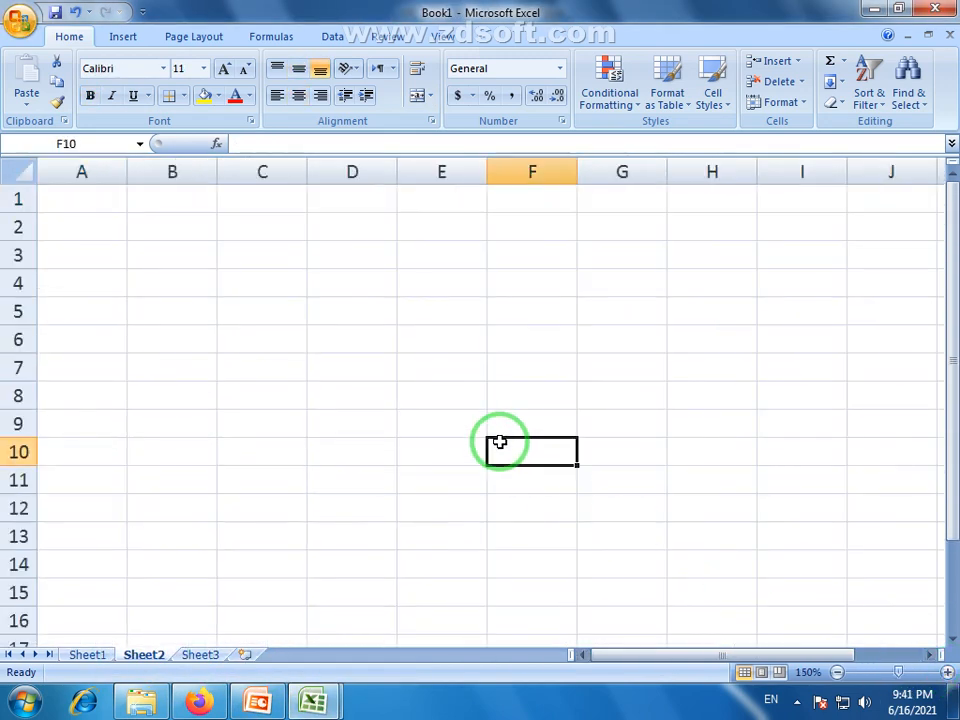
Apply All Borders to the blank range C3:F14 to form the practice table grid
left_click_drag(268, 255, 503, 566)
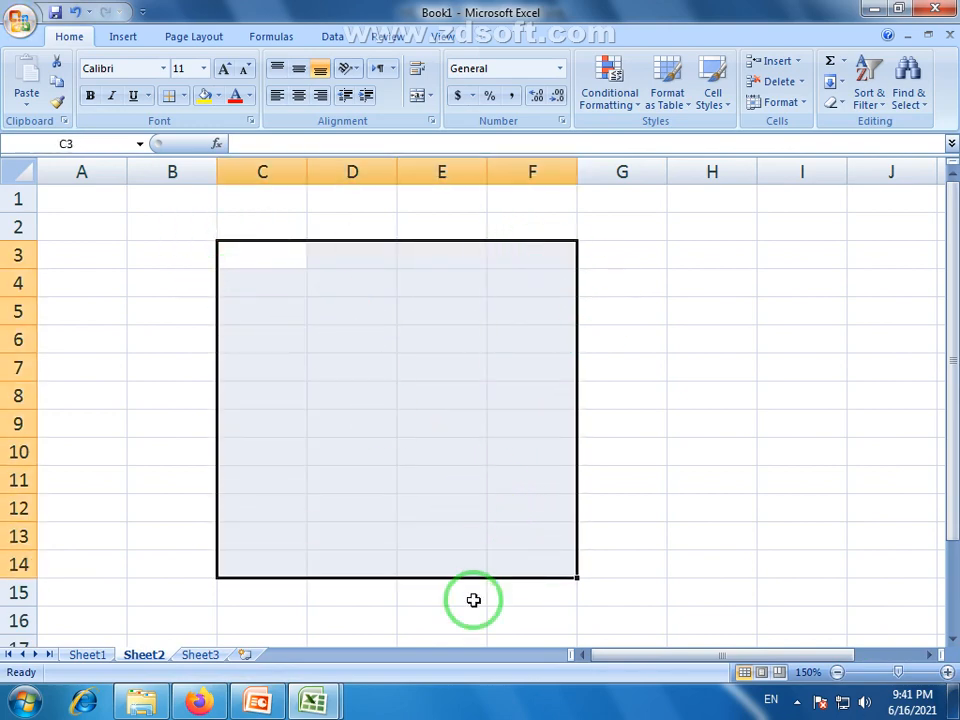
left_click(187, 95)
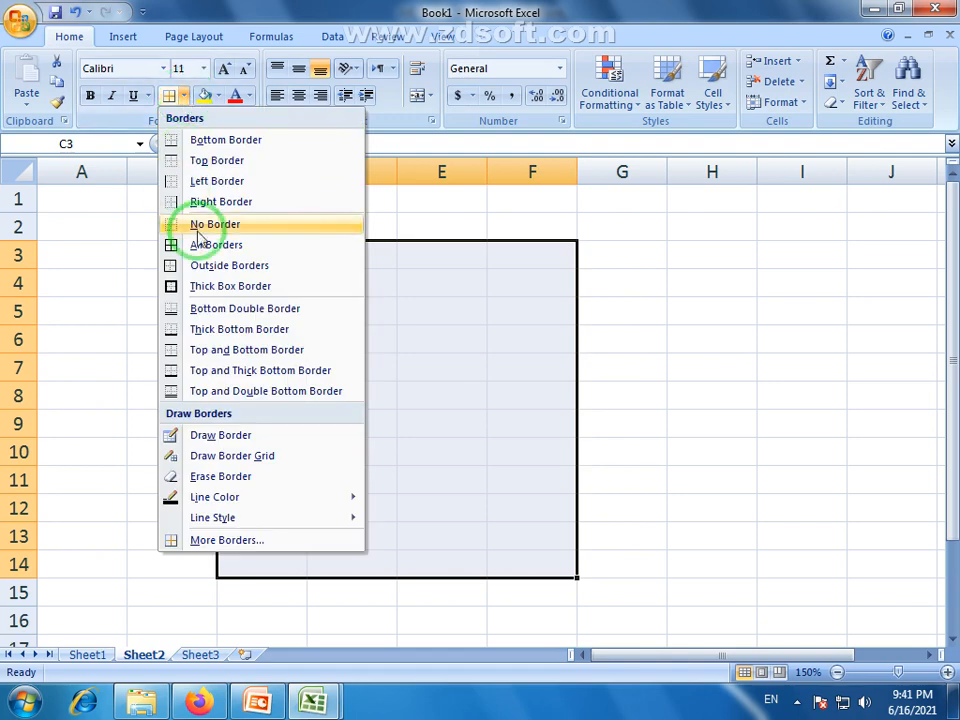
left_click(197, 244)
left_click(671, 358)
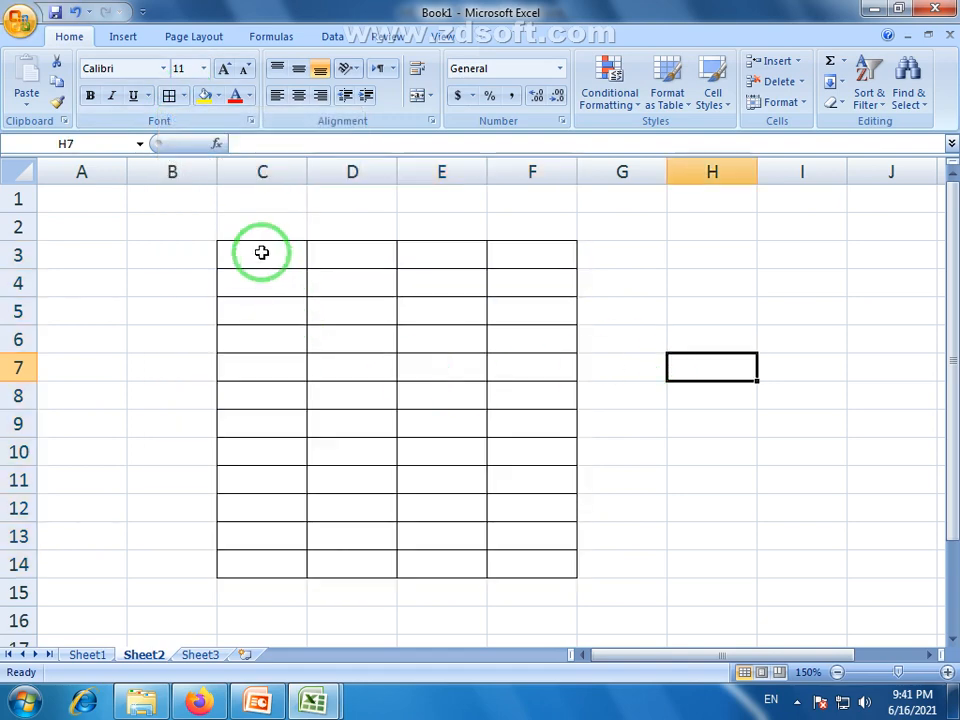
left_click_drag(259, 251, 516, 563)
left_click(408, 412)
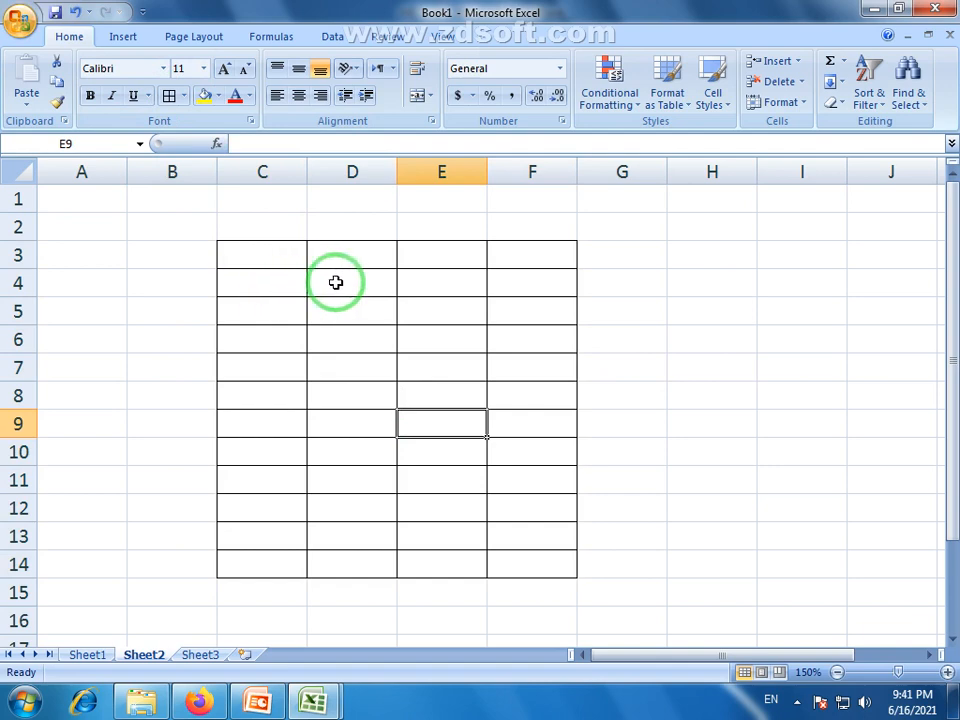
Merge and center cells D4:E6 into one block in the upper middle of the bordered table
left_click_drag(336, 281, 444, 349)
left_click(334, 280)
left_click_drag(334, 280, 448, 345)
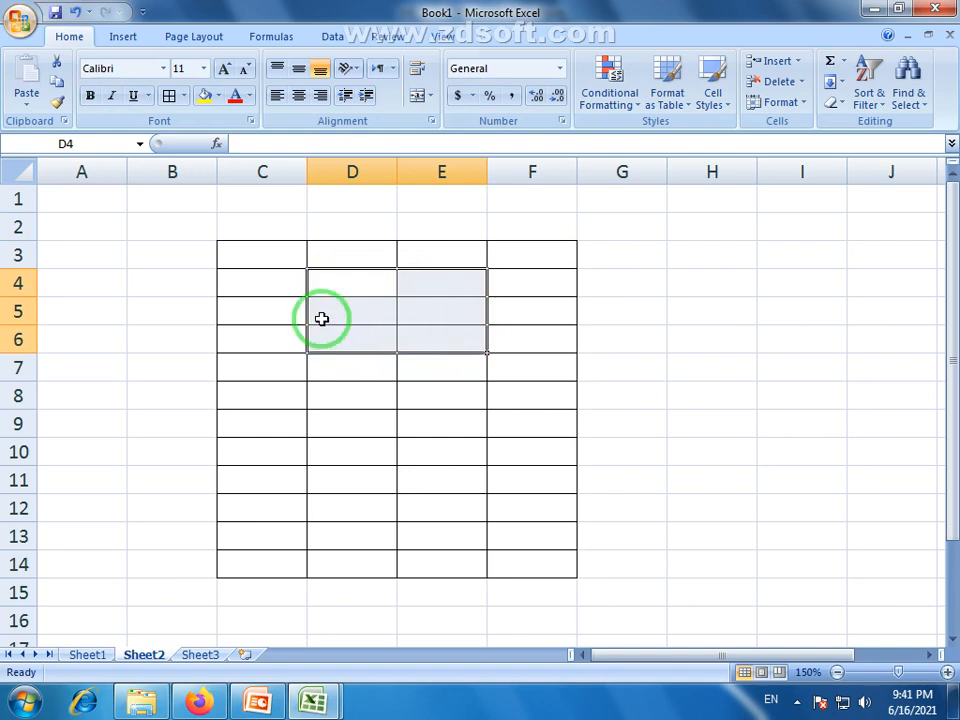
double_click(332, 281)
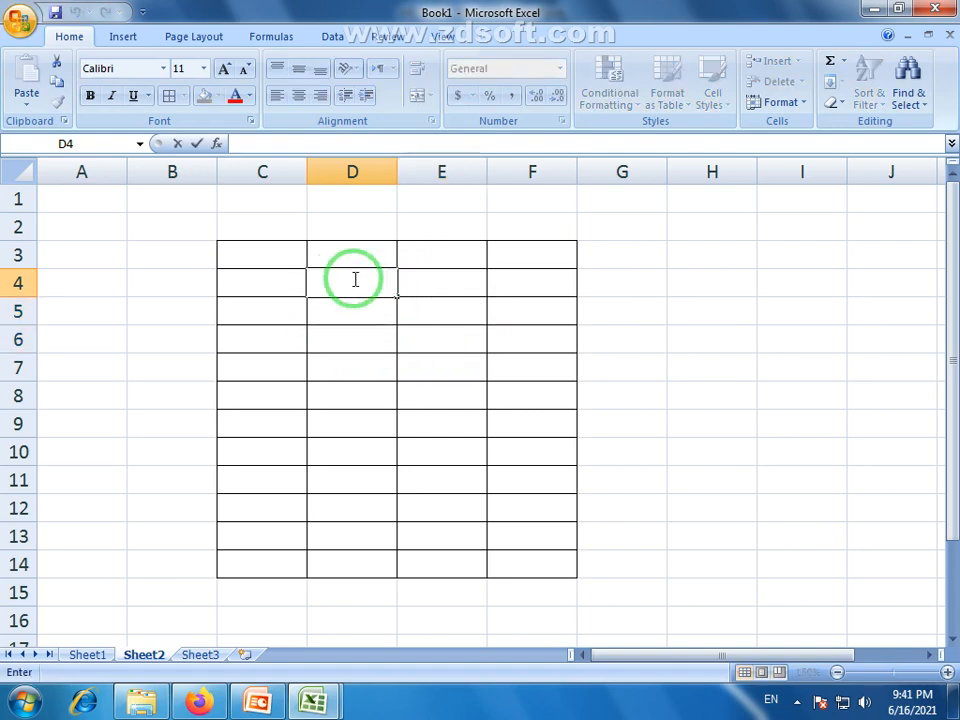
left_click(381, 319)
left_click_drag(345, 276, 434, 340)
left_click(417, 95)
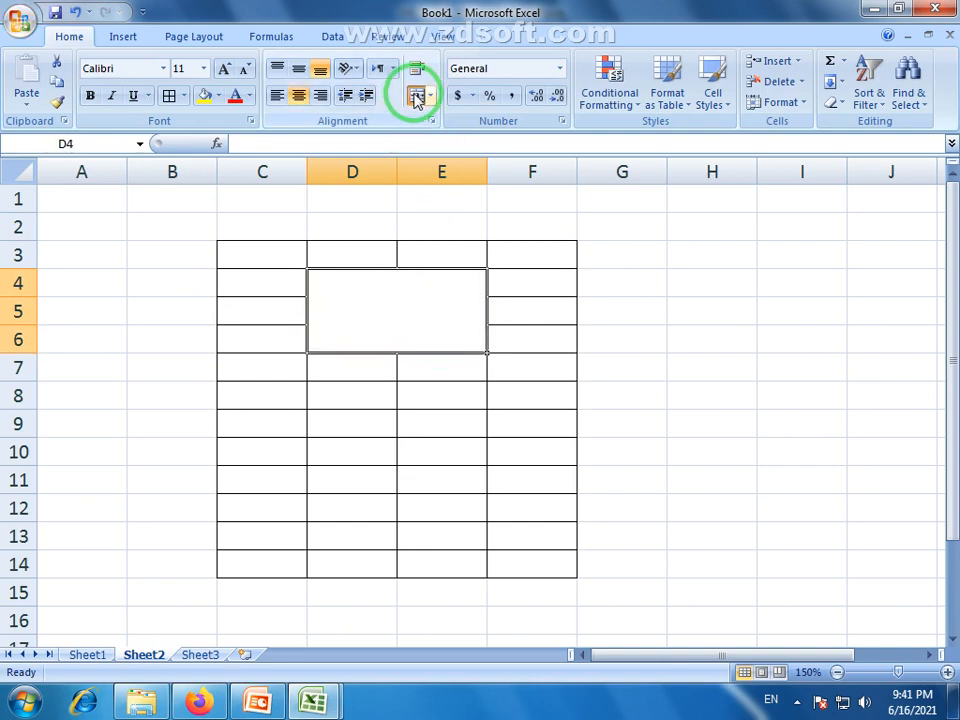
left_click(436, 406)
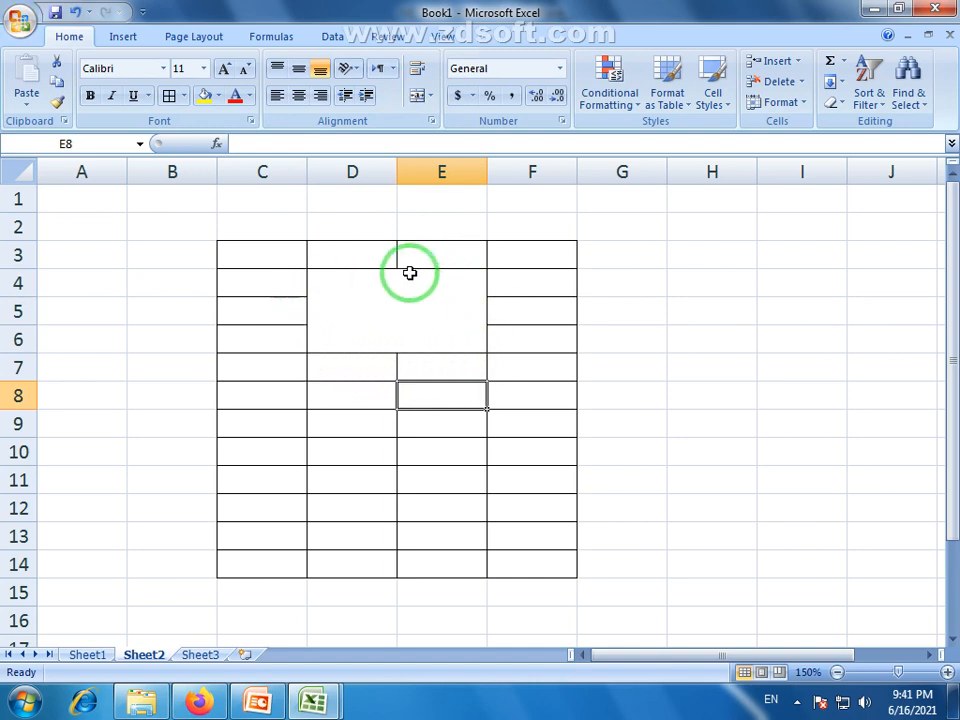
Merge and center C8:F8 into a single cell spanning the table's full width
left_click_drag(262, 400, 533, 402)
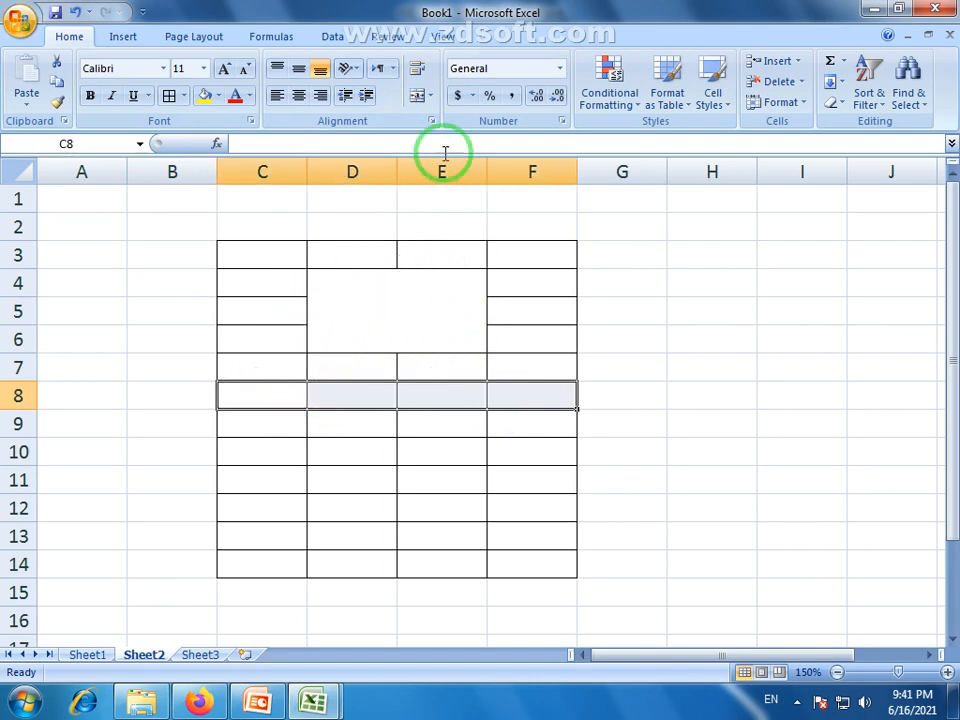
left_click(418, 95)
left_click(396, 434)
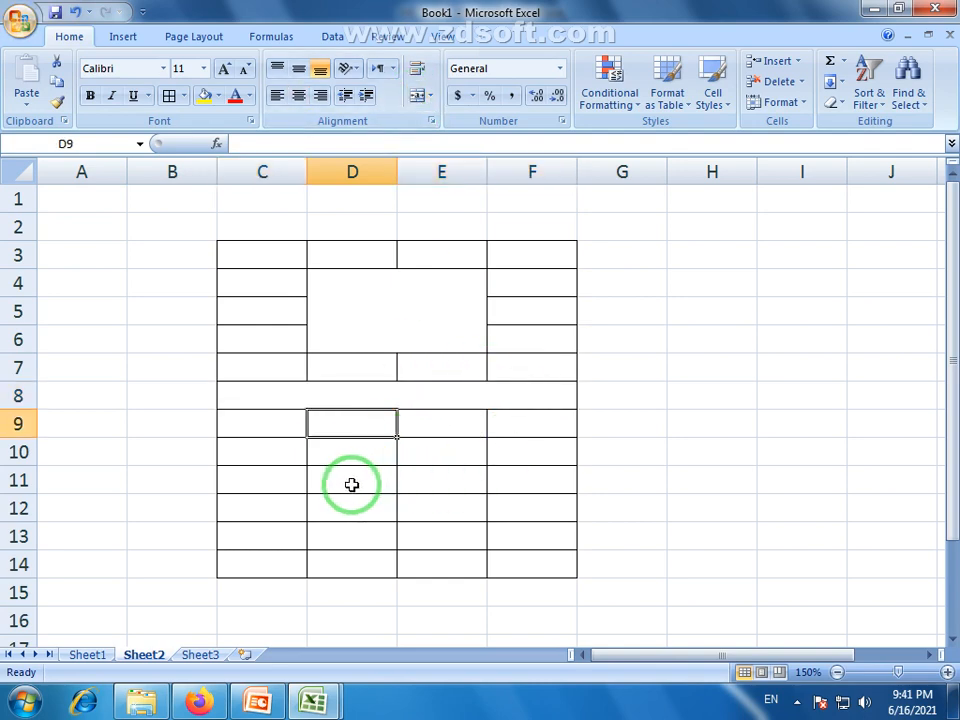
Merge and center cells D11:E13 into one block in the lower middle of the table
left_click(388, 491)
left_click_drag(388, 491, 403, 494)
left_click_drag(403, 494, 403, 525)
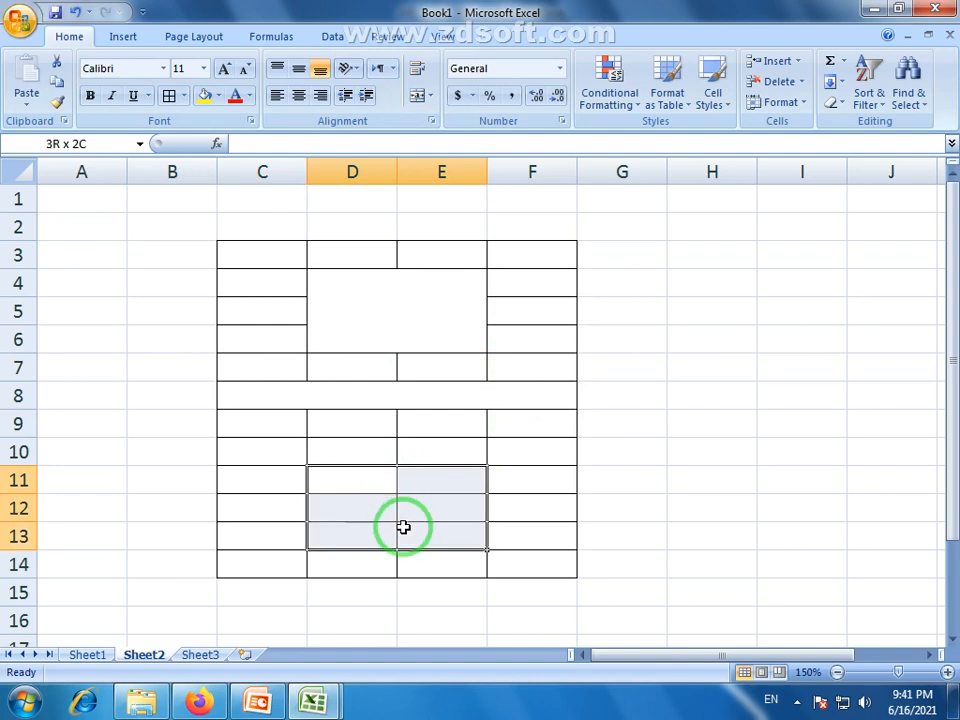
left_click(417, 95)
left_click(523, 478)
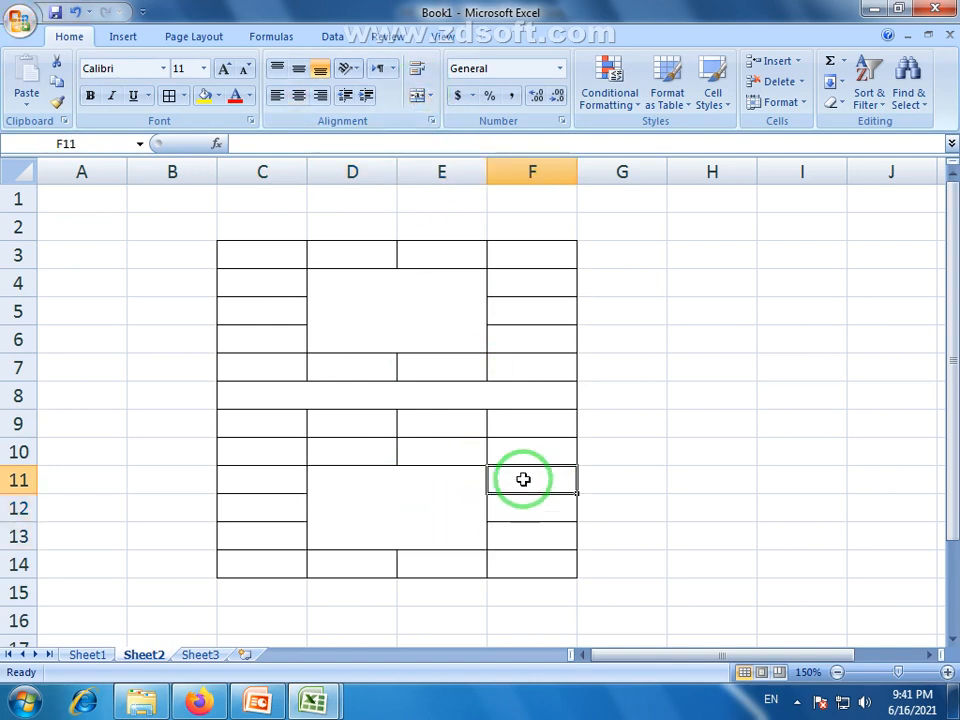
Compare the merged blocks with the separate cells C3:C7 and the unmerged pair D3:E3
left_click(397, 492)
left_click(388, 300)
left_click(279, 291)
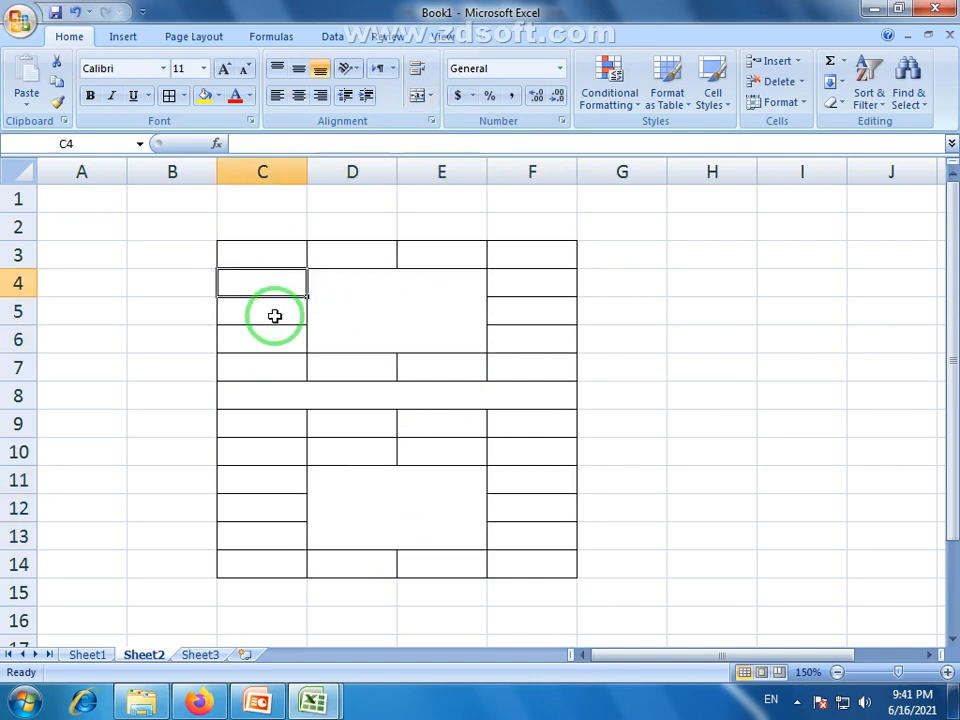
left_click(275, 316)
left_click(268, 340)
left_click(268, 367)
left_click(270, 256)
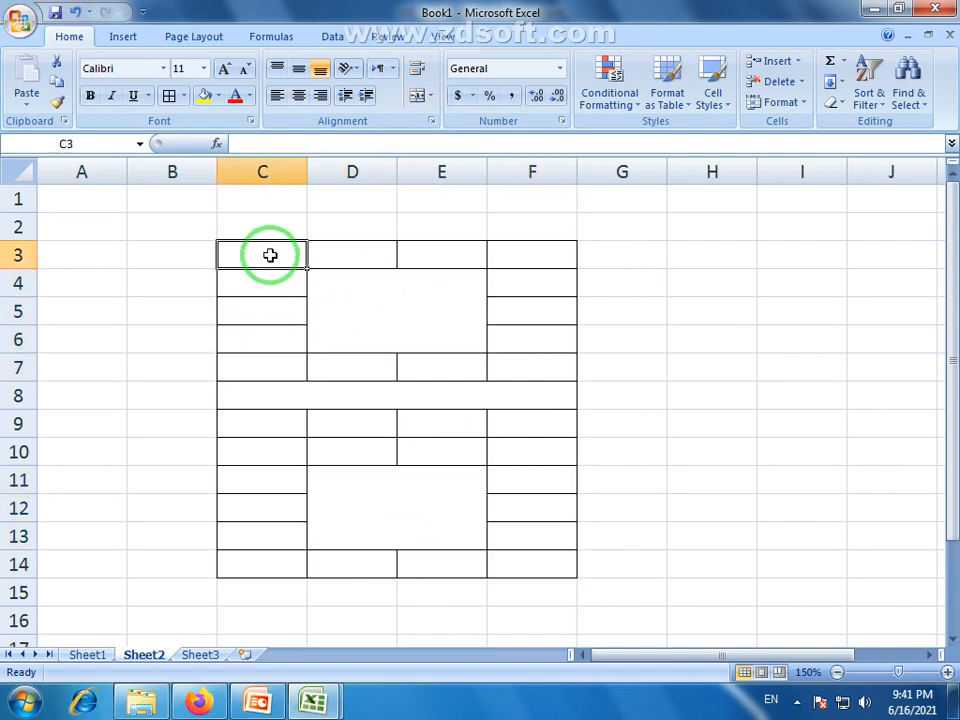
left_click(318, 252)
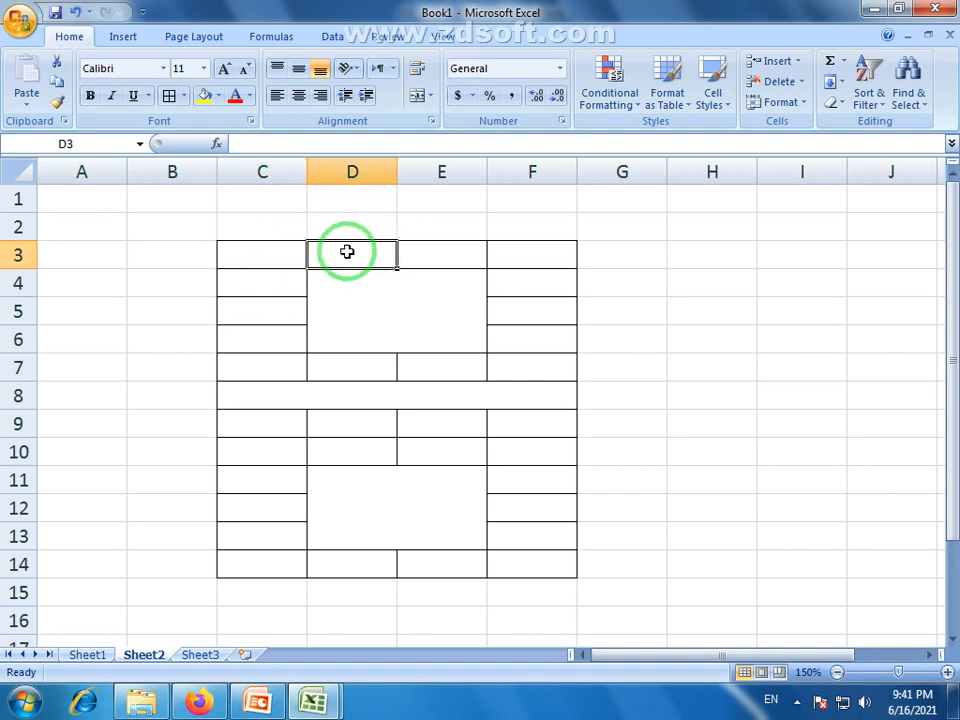
left_click_drag(435, 253, 367, 253)
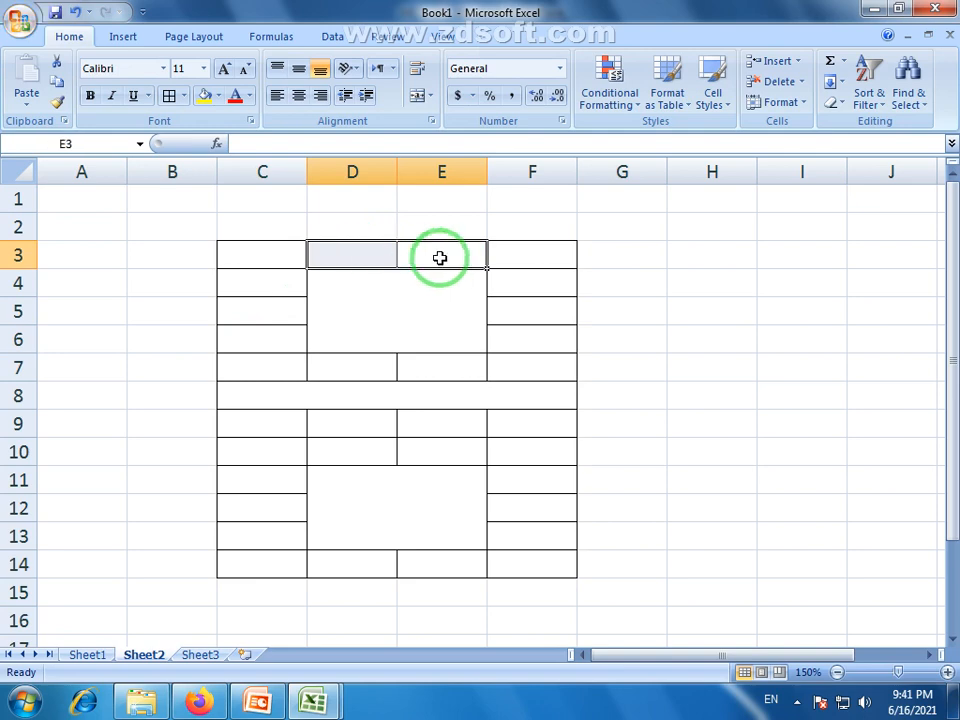
left_click(439, 256)
left_click(353, 253)
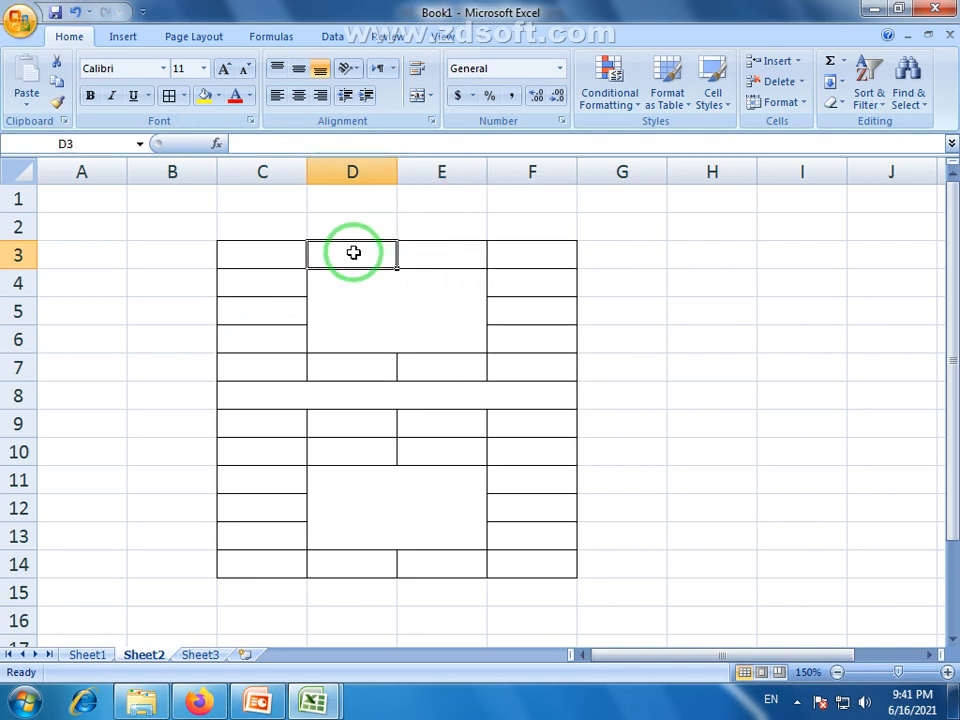
left_click(431, 257)
left_click(369, 253)
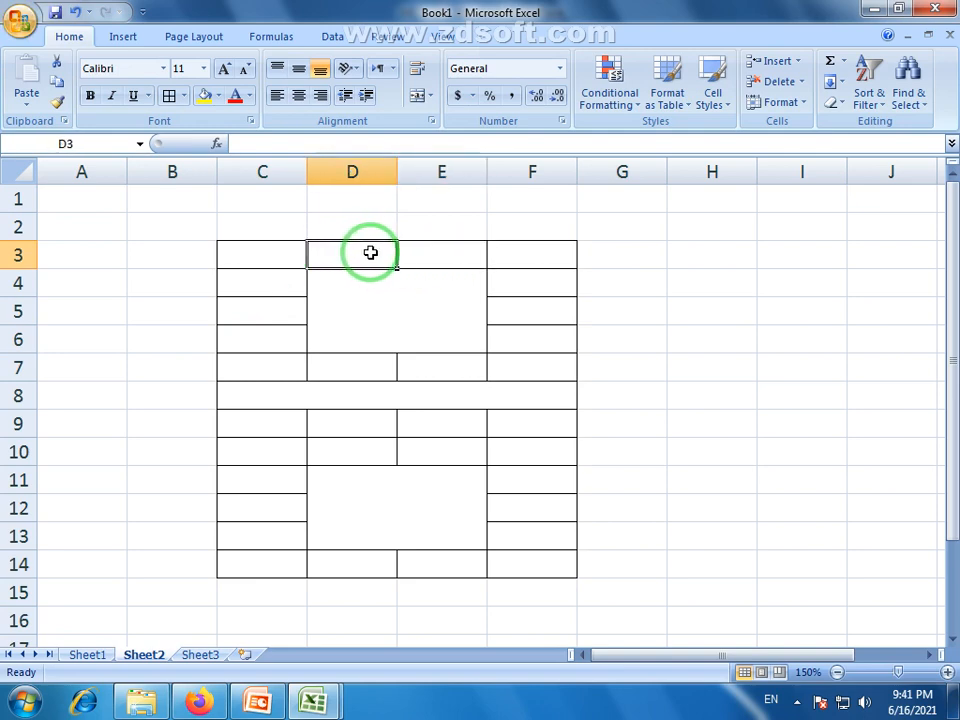
left_click_drag(370, 253, 436, 253)
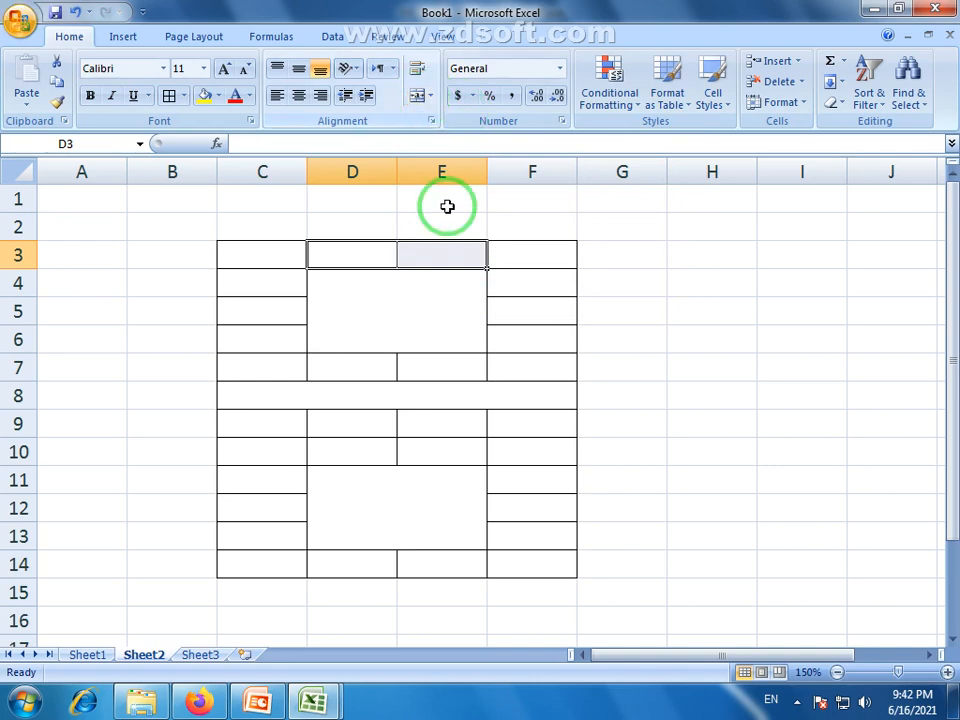
Try Merge & Center on D3:E3 and review the Merge Across, Merge Cells and Unmerge Cells options
left_click_drag(354, 255, 422, 257)
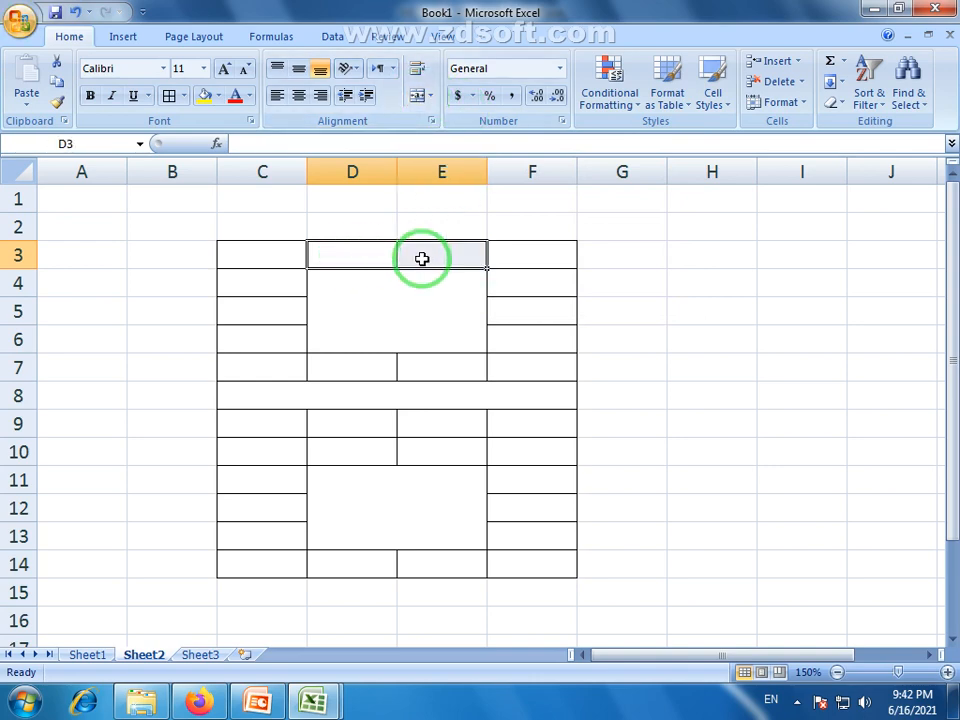
left_click(420, 95)
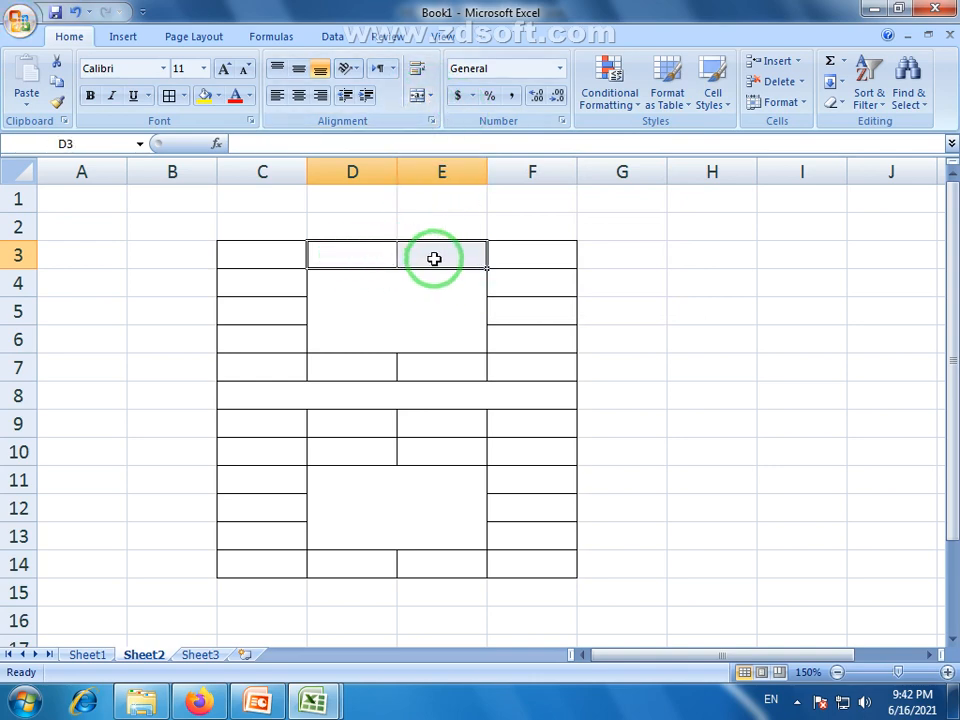
left_click(420, 95)
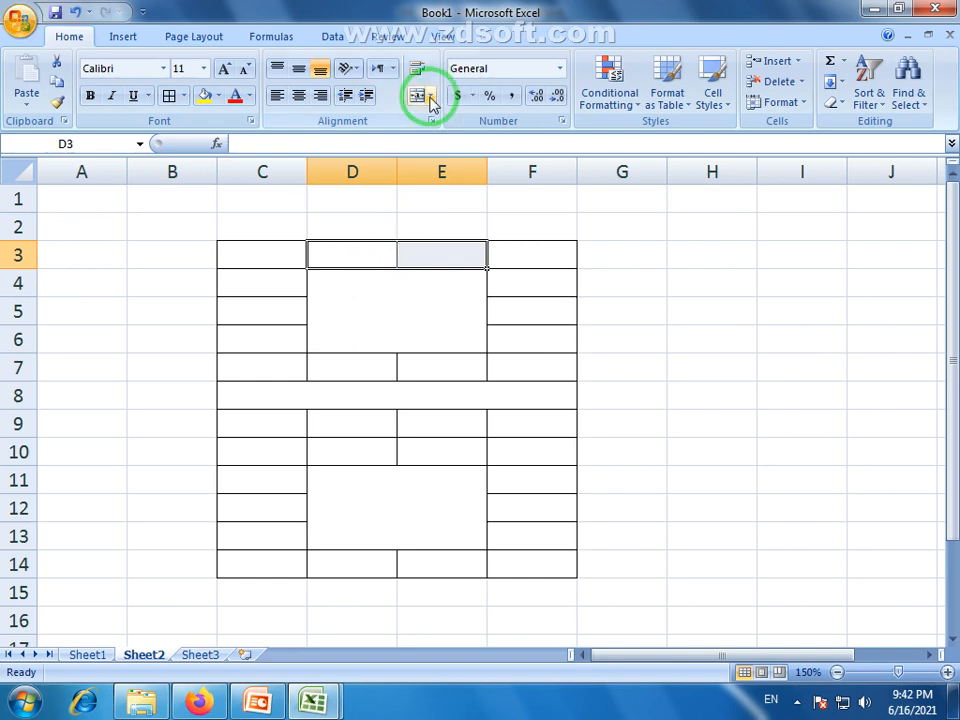
left_click(431, 97)
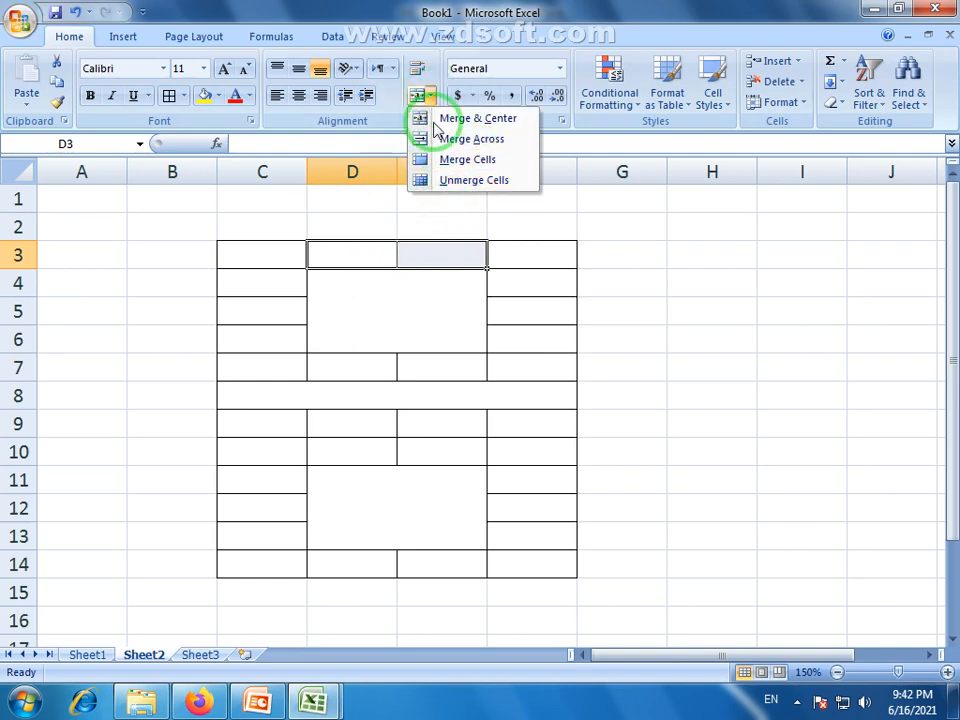
left_click(398, 8)
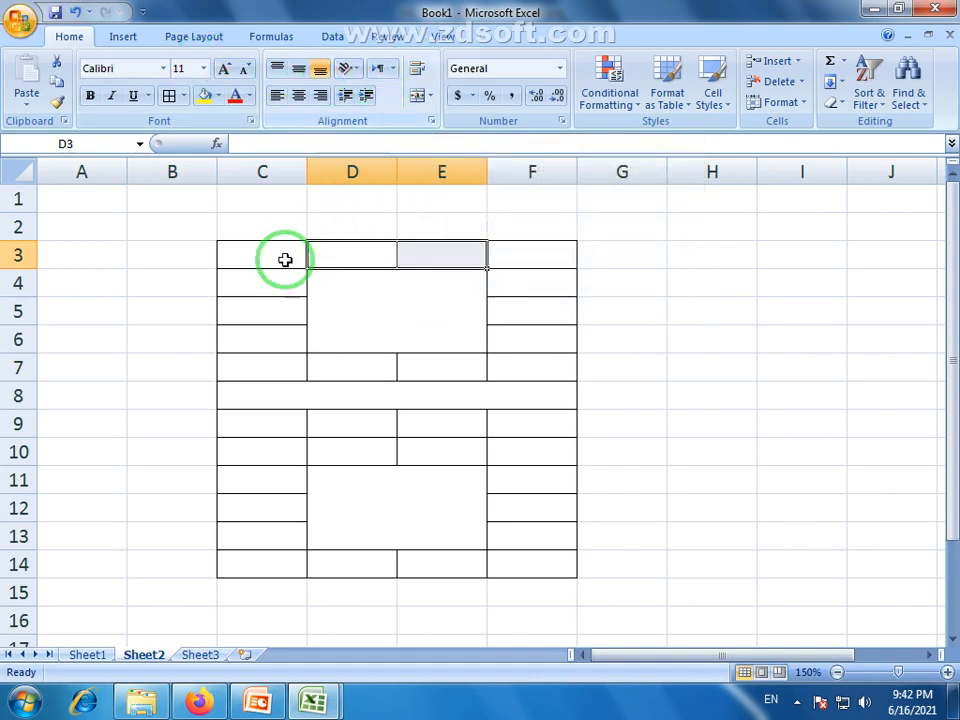
Switch from Book1 to the Excel Assinment workbook with the Prime Computer College table
left_click_drag(243, 256, 362, 257)
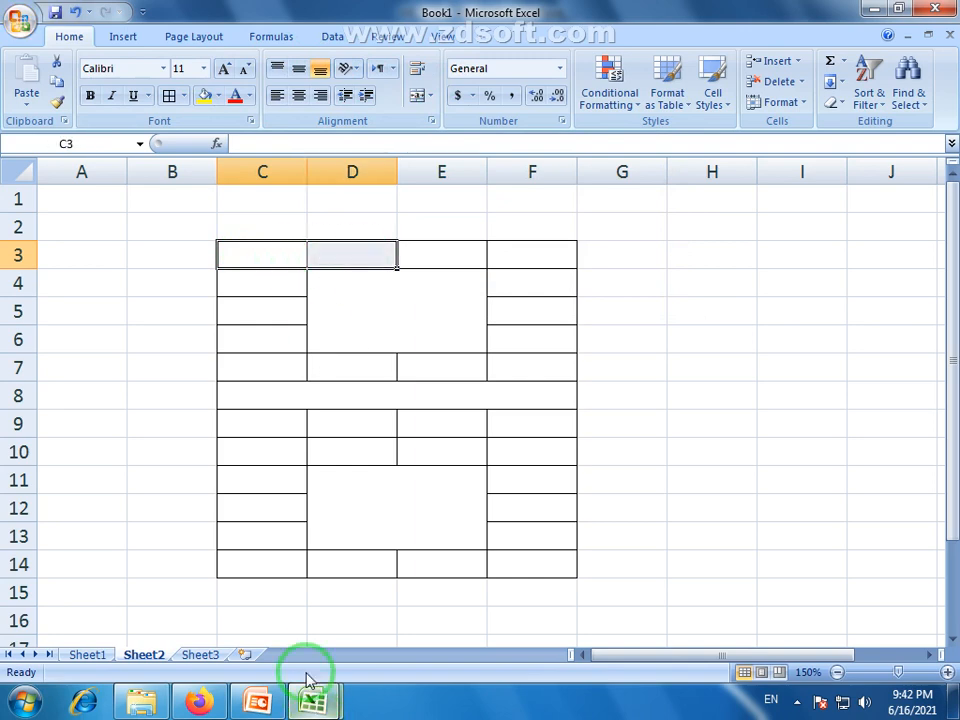
left_click(306, 708)
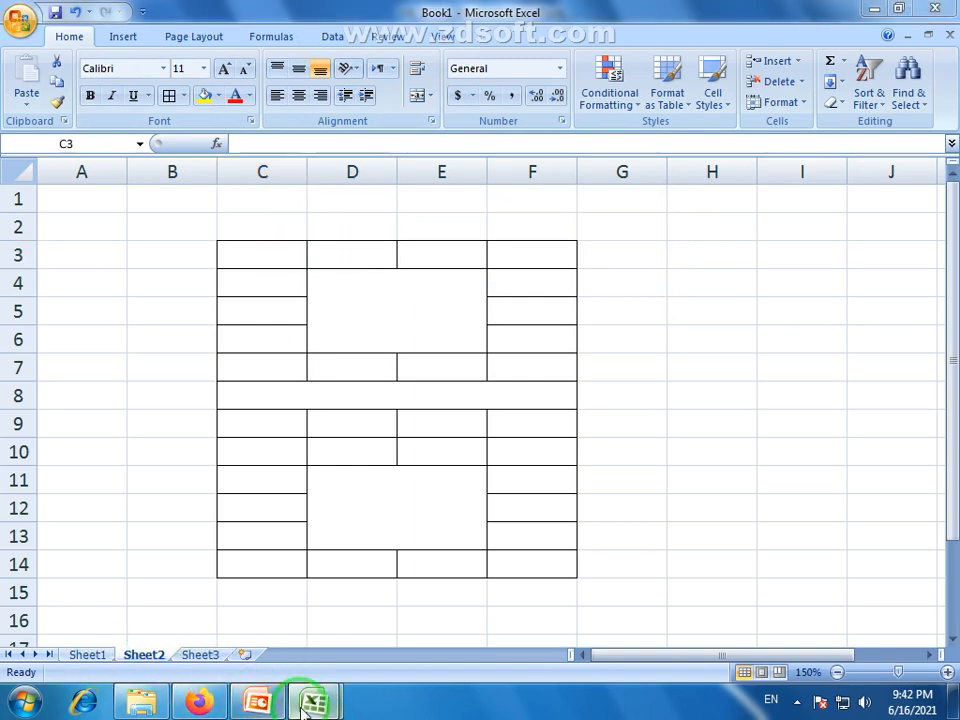
left_click(217, 634)
left_click(330, 710)
left_click(364, 568)
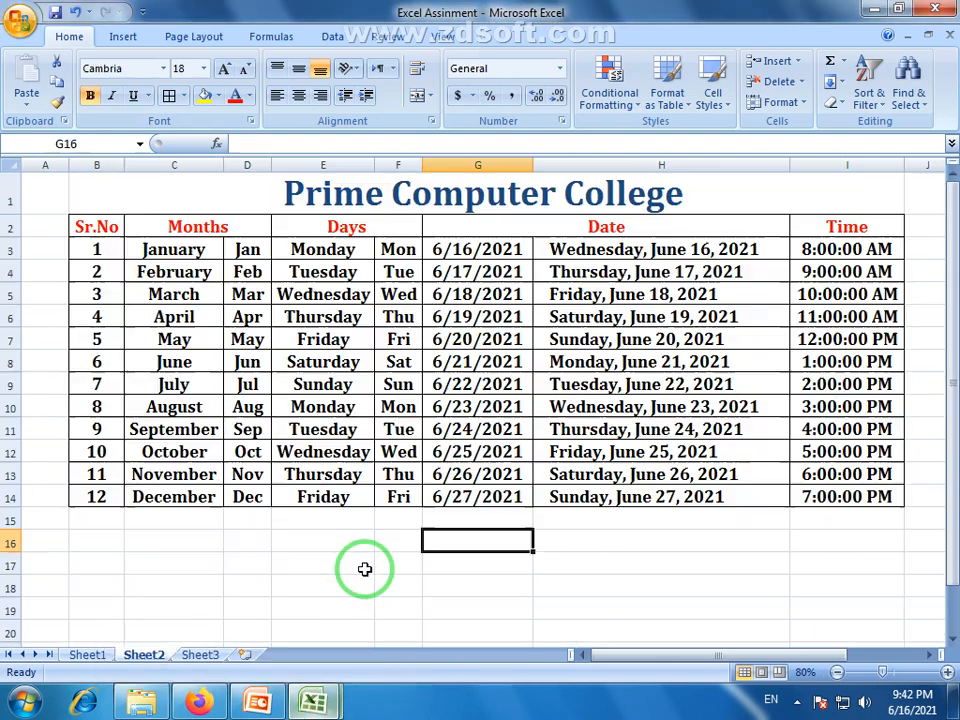
Narrow column B until the Sr.No heading is wider than its cell while the serial numbers still fit
left_click_drag(92, 227, 96, 495)
left_click(96, 541)
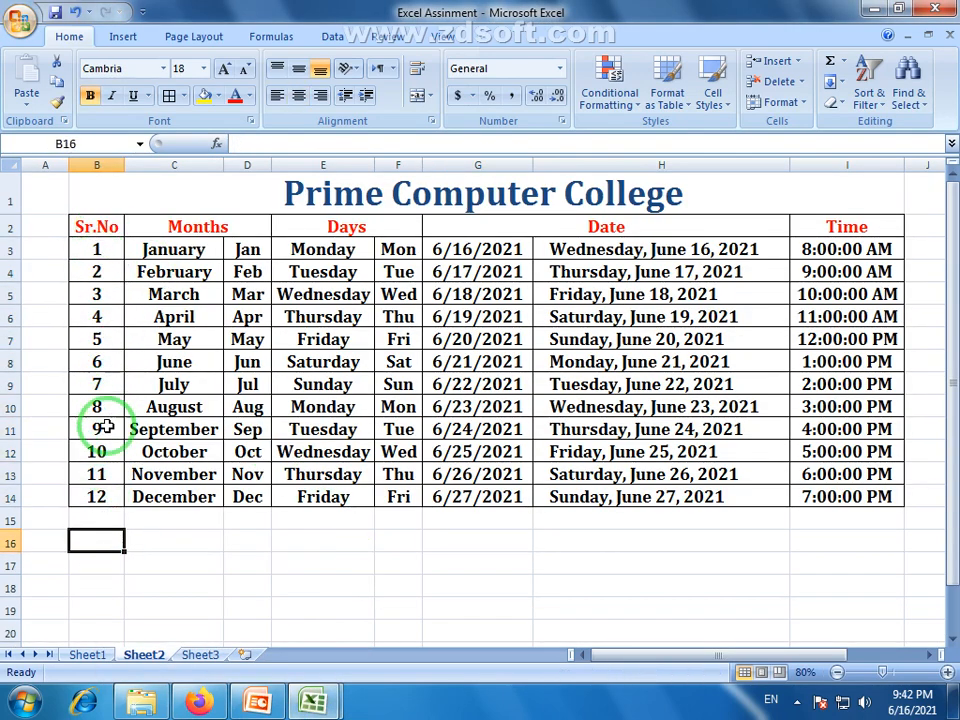
left_click_drag(124, 163, 99, 163)
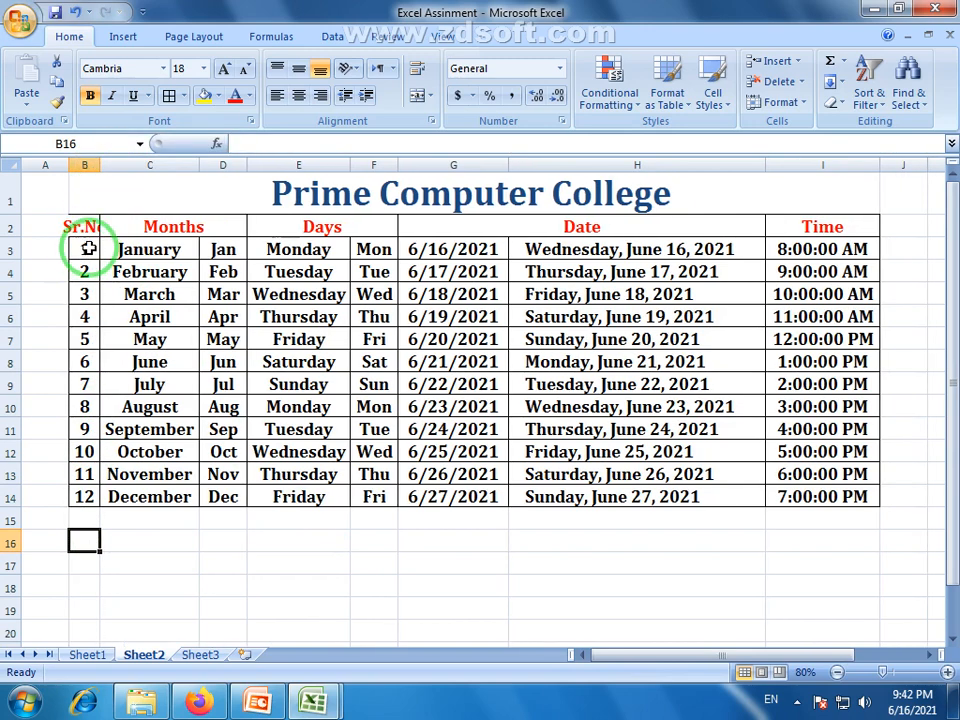
Check the Sr.No heading in B2 against the numbers beneath it and apply Wrap Text to B2
left_click(92, 224)
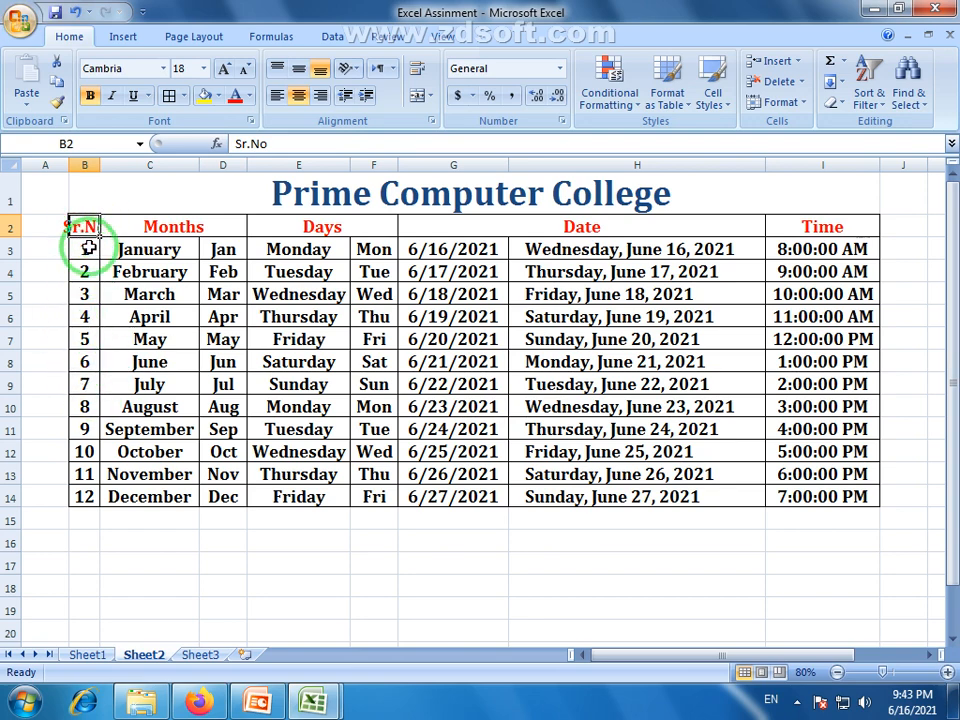
double_click(84, 232)
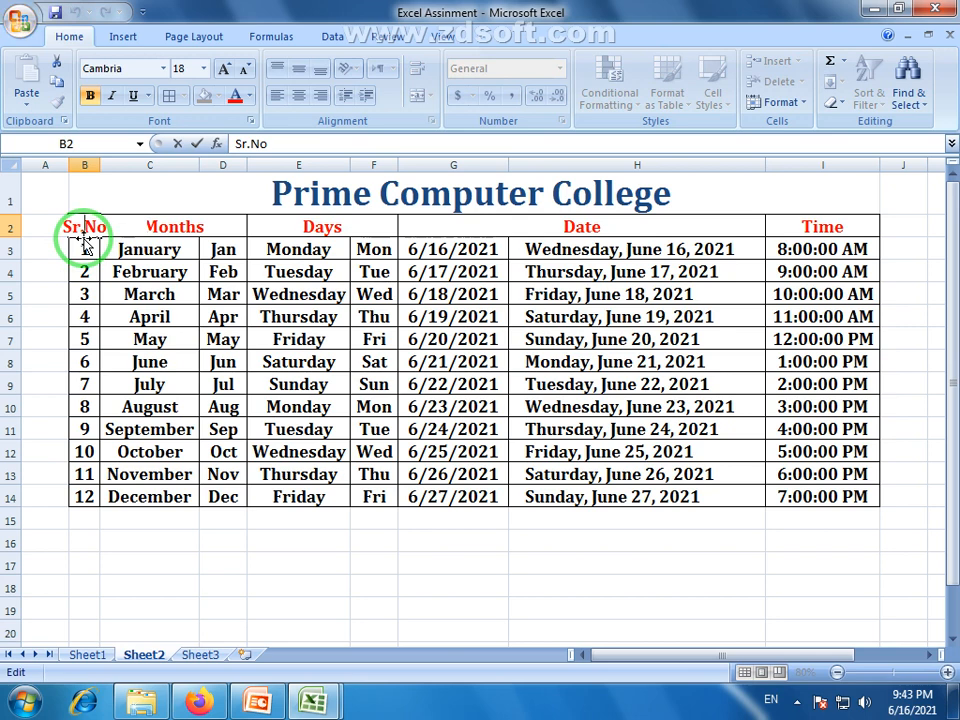
left_click(85, 246)
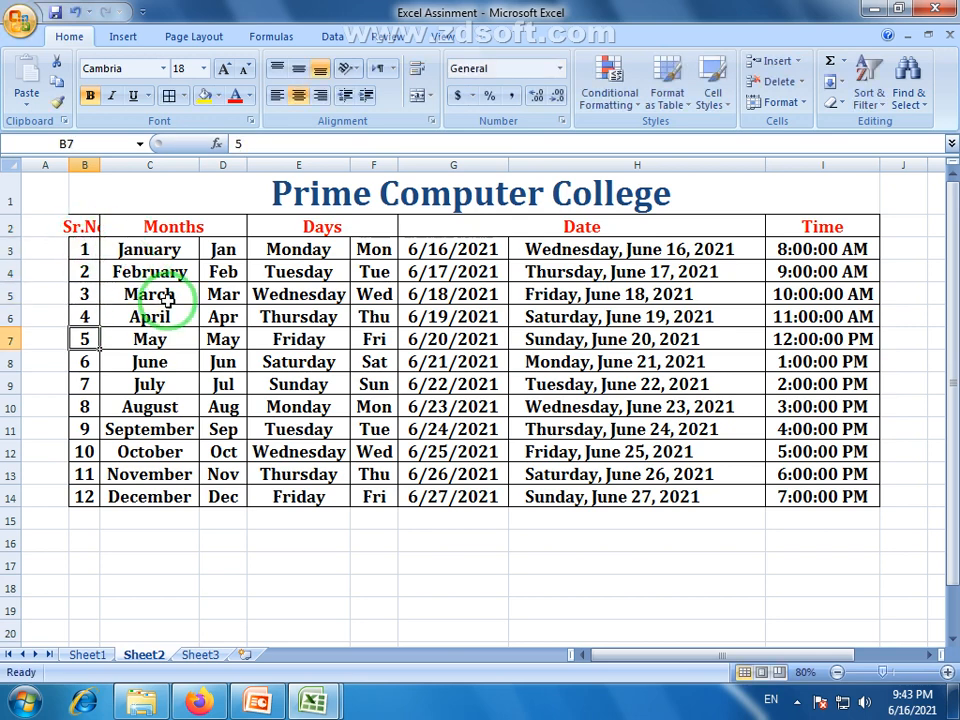
key("Down")
key("Down")
key("Down")
left_click(88, 228)
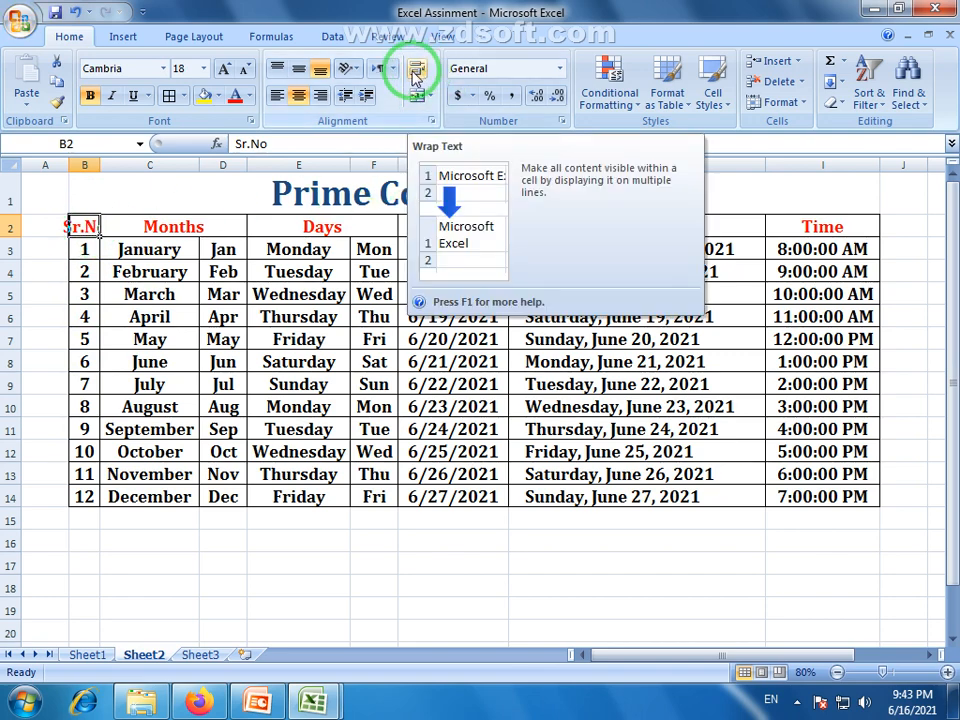
left_click(418, 72)
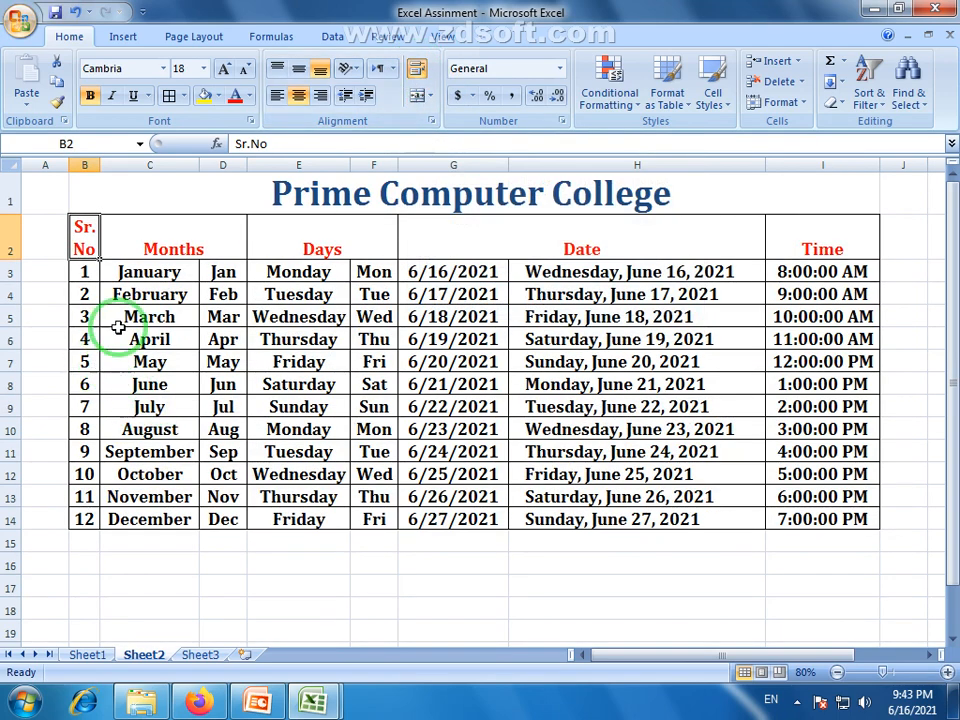
left_click(90, 296)
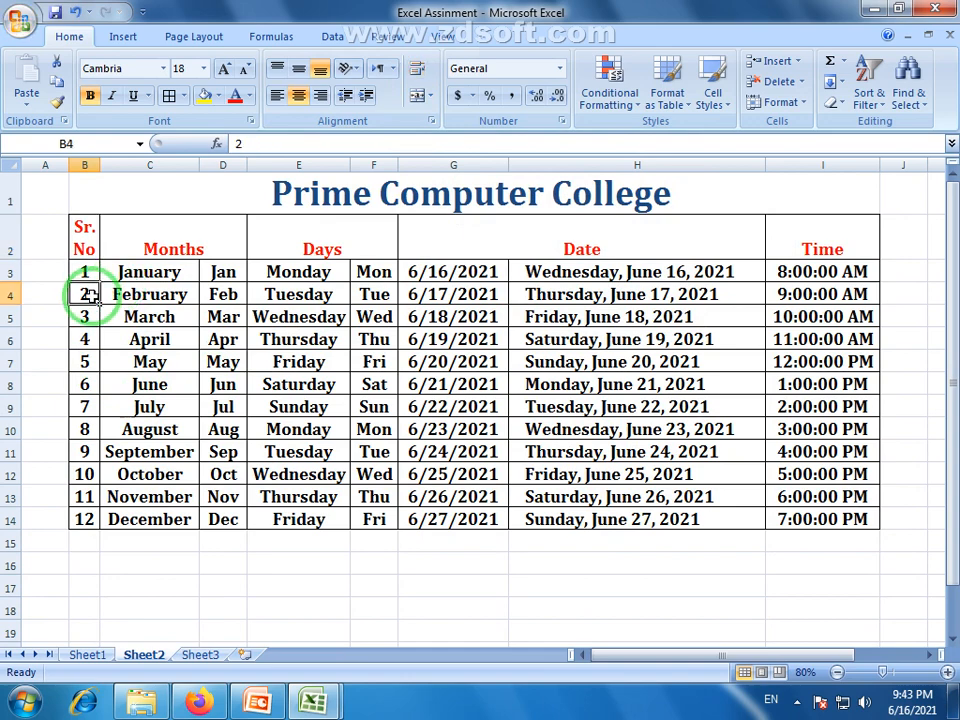
Check the wrapped Sr.No heading in B2 against the serial numbers down to row 14
left_click(81, 224)
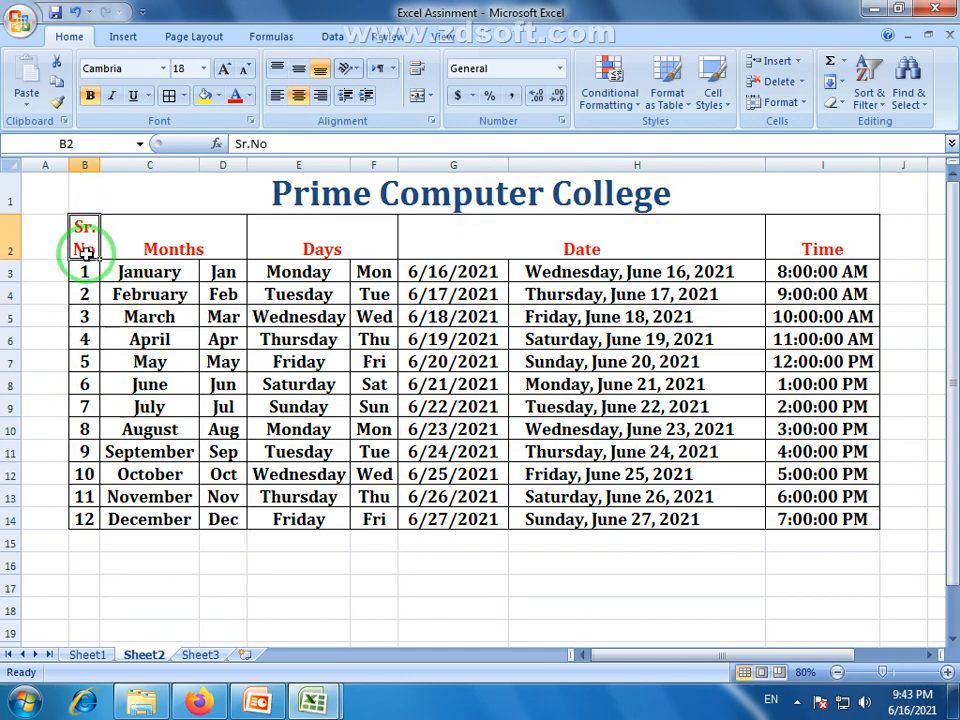
left_click(95, 453)
left_click_drag(86, 240, 95, 519)
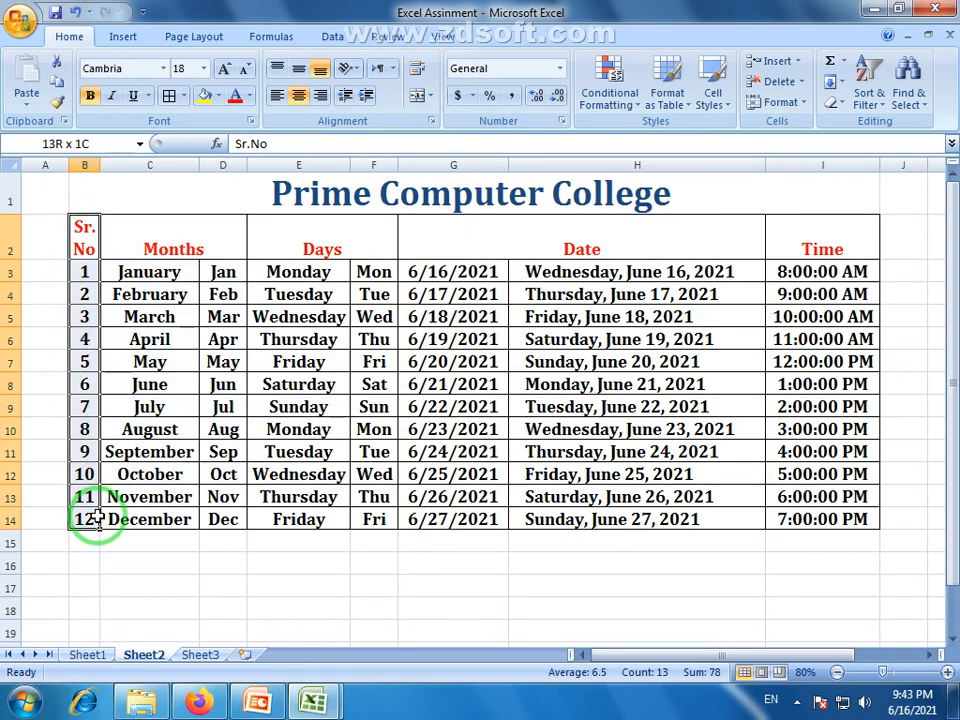
Middle-align the Months, Days, Date and Time headings vertically in row 2
left_click(187, 243)
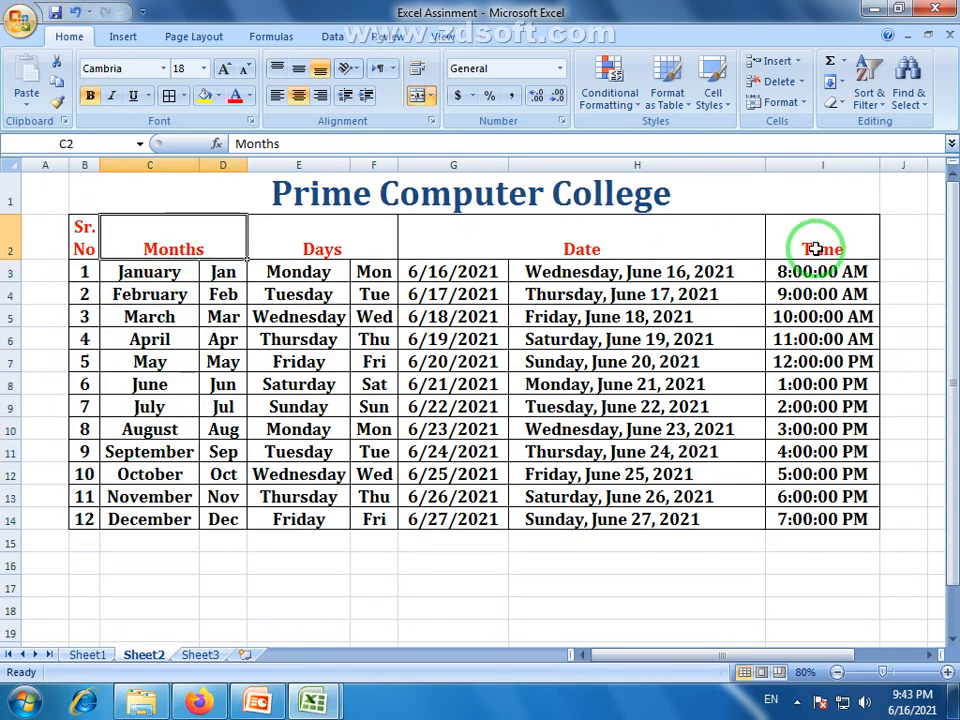
left_click_drag(240, 251, 788, 239)
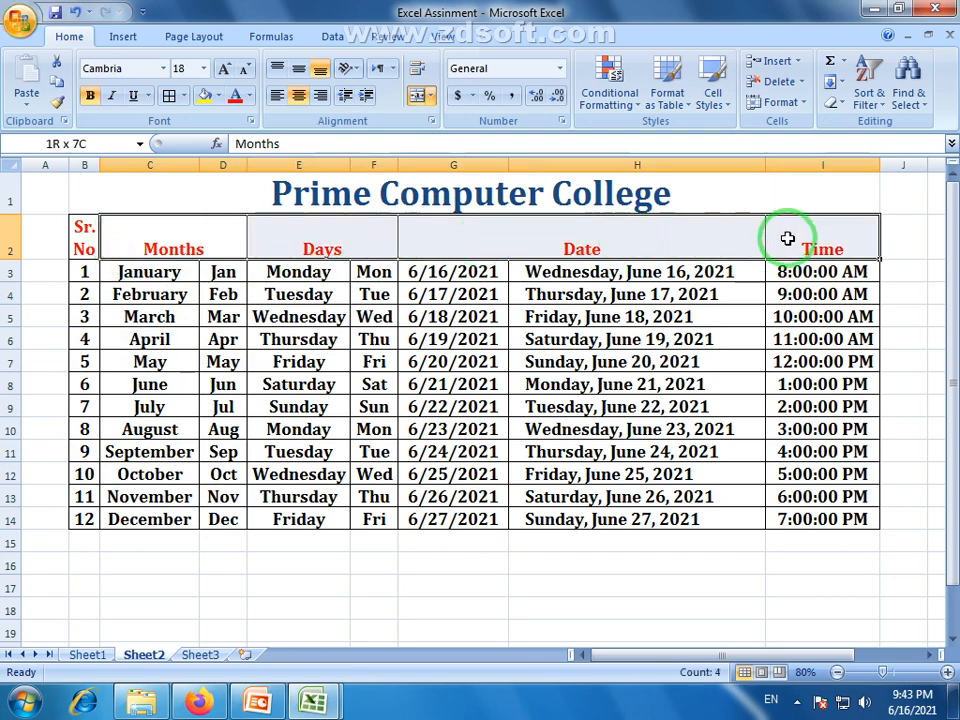
left_click(298, 68)
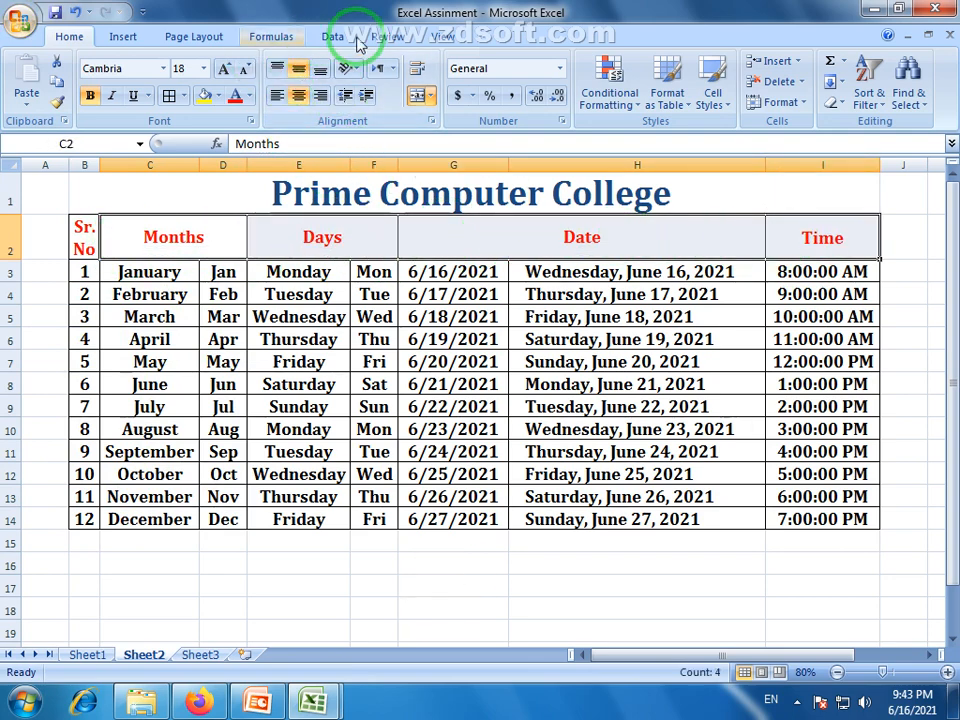
left_click(456, 619)
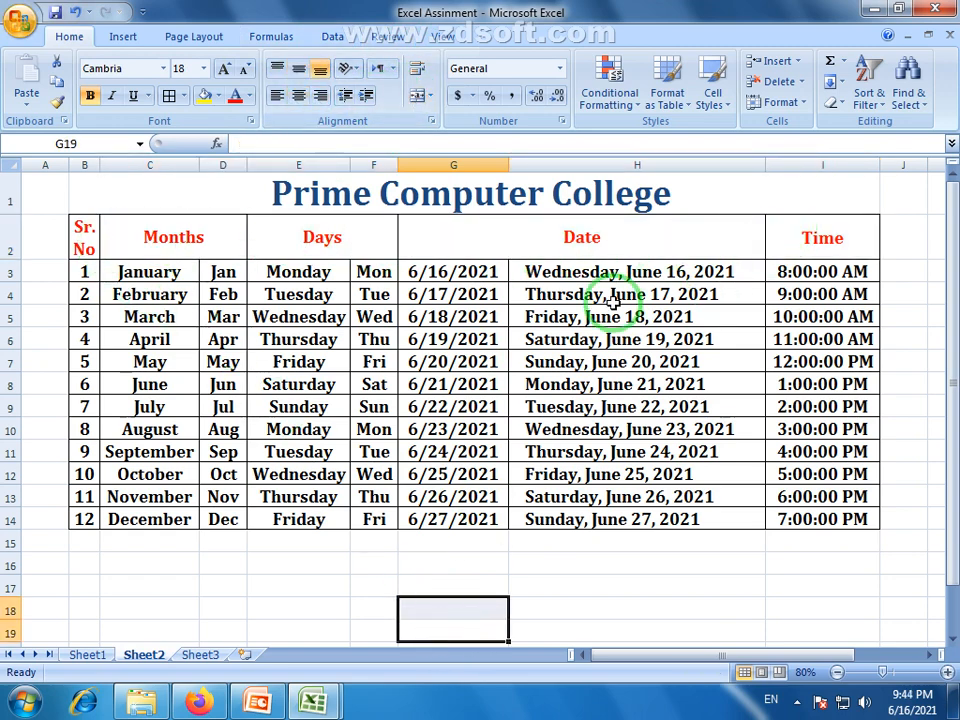
Narrow column G slightly while its dates still fit, and look over the available number formats
left_click_drag(507, 162, 503, 163)
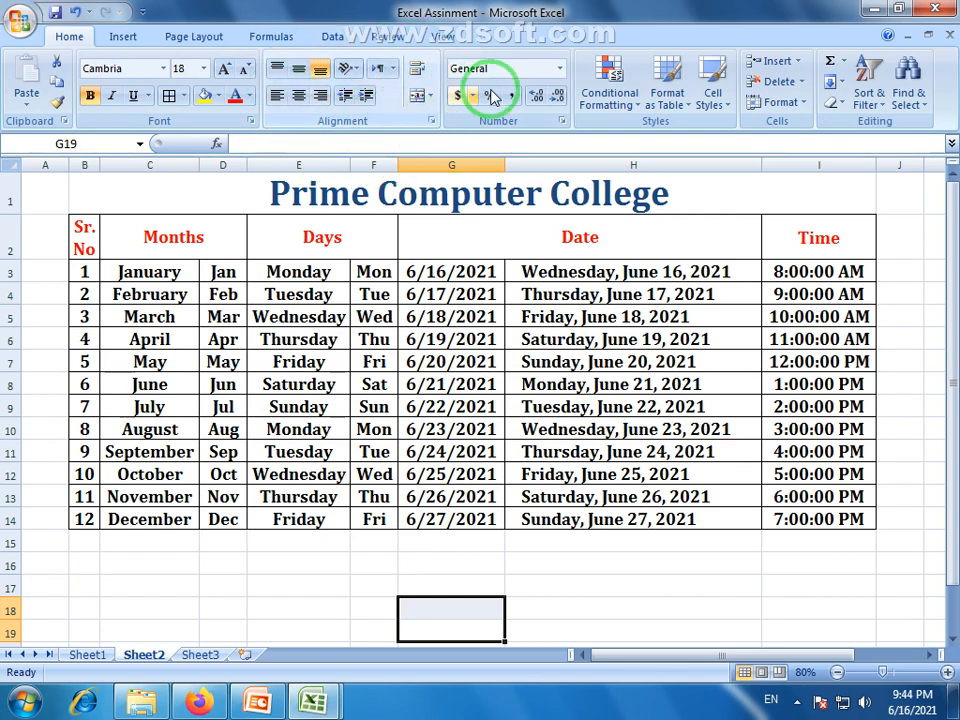
left_click(560, 72)
left_click(560, 72)
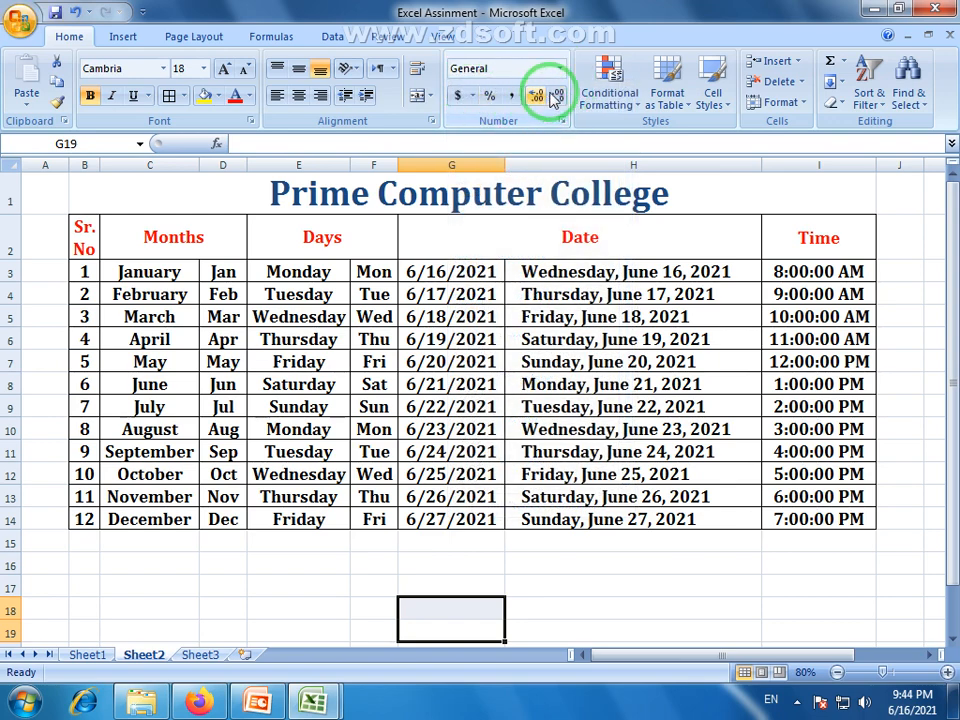